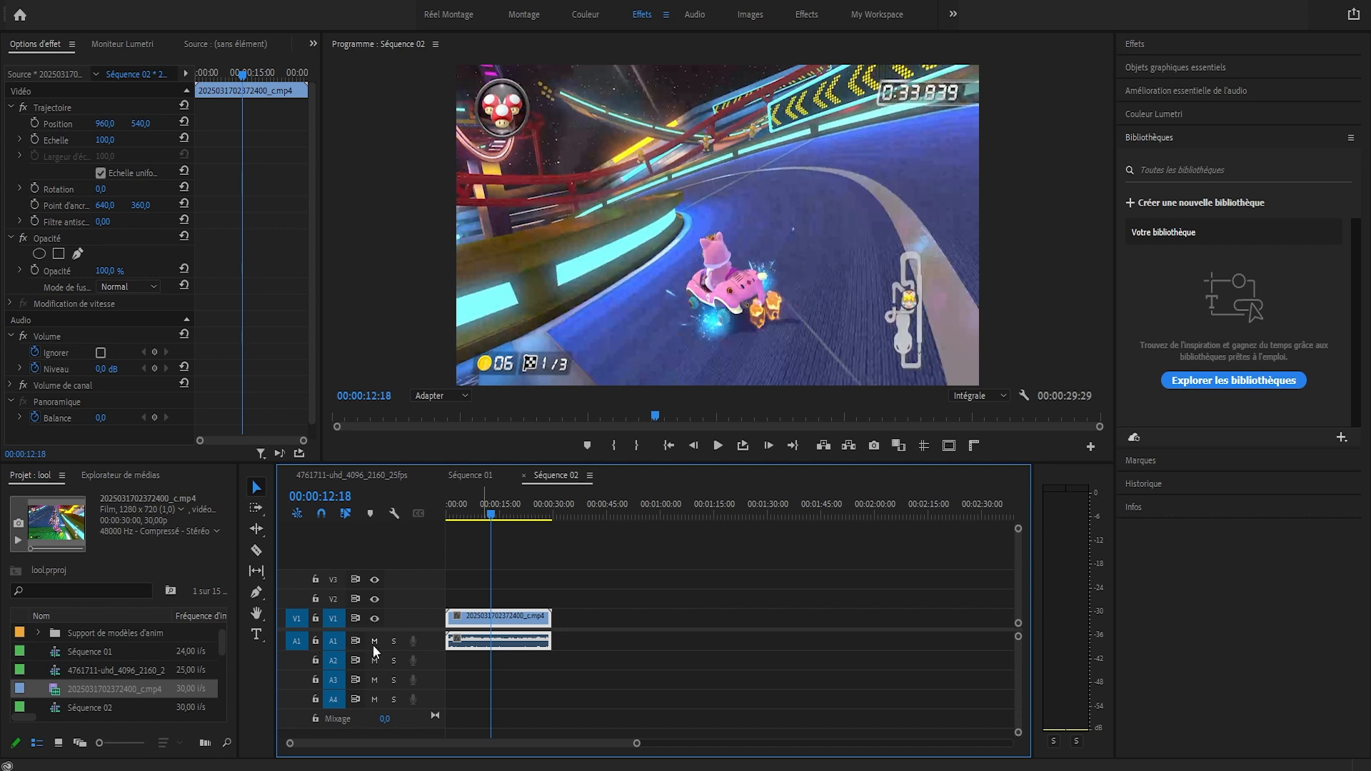
Mute audio track A1 and cut about the first 15 seconds off the clip
{"action": "left_click", "coordinate": [393, 640]}
{"action": "left_click", "coordinate": [391, 646]}
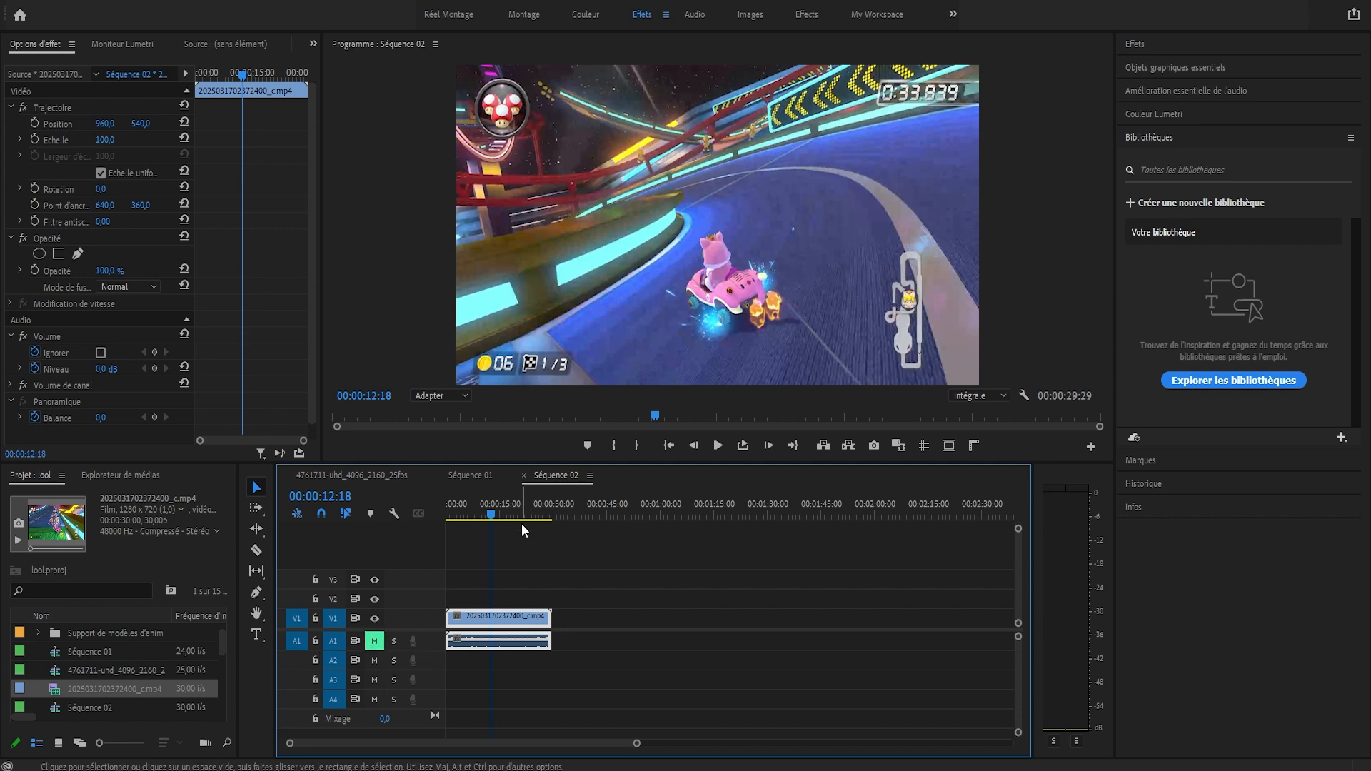
{"action": "left_click_drag", "start_coordinate": [494, 501], "coordinate": [512, 500]}
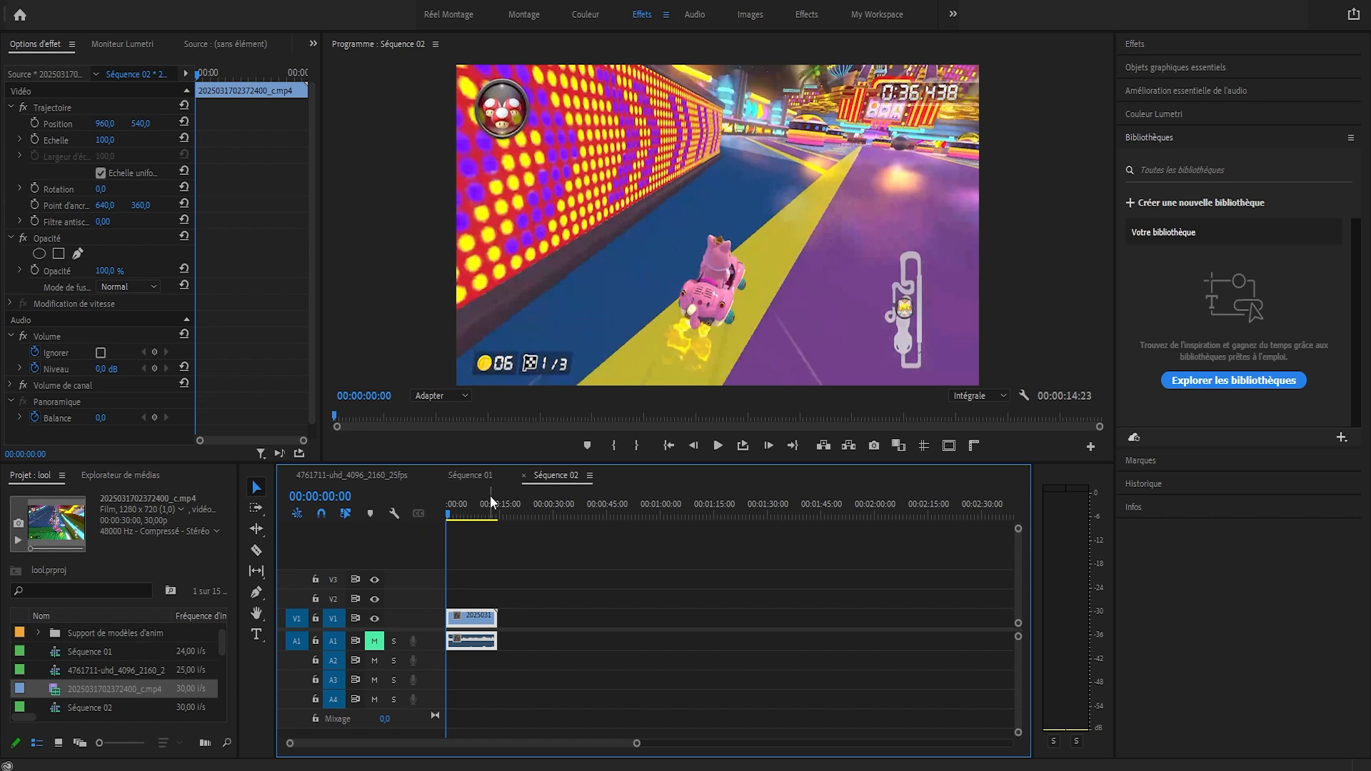
Find the frame at 00:00:01:20 by stepping frame by frame, and trim away everything before it
{"action": "mouse_move", "coordinate": [448, 504]}
{"action": "left_mouse_down"}
{"action": "mouse_move", "coordinate": [472, 505]}
{"action": "mouse_move", "coordinate": [456, 502]}
{"action": "left_mouse_up"}
{"action": "key", "text": "Right"}
{"action": "key", "text": "Right"}
{"action": "key", "text": "Right"}
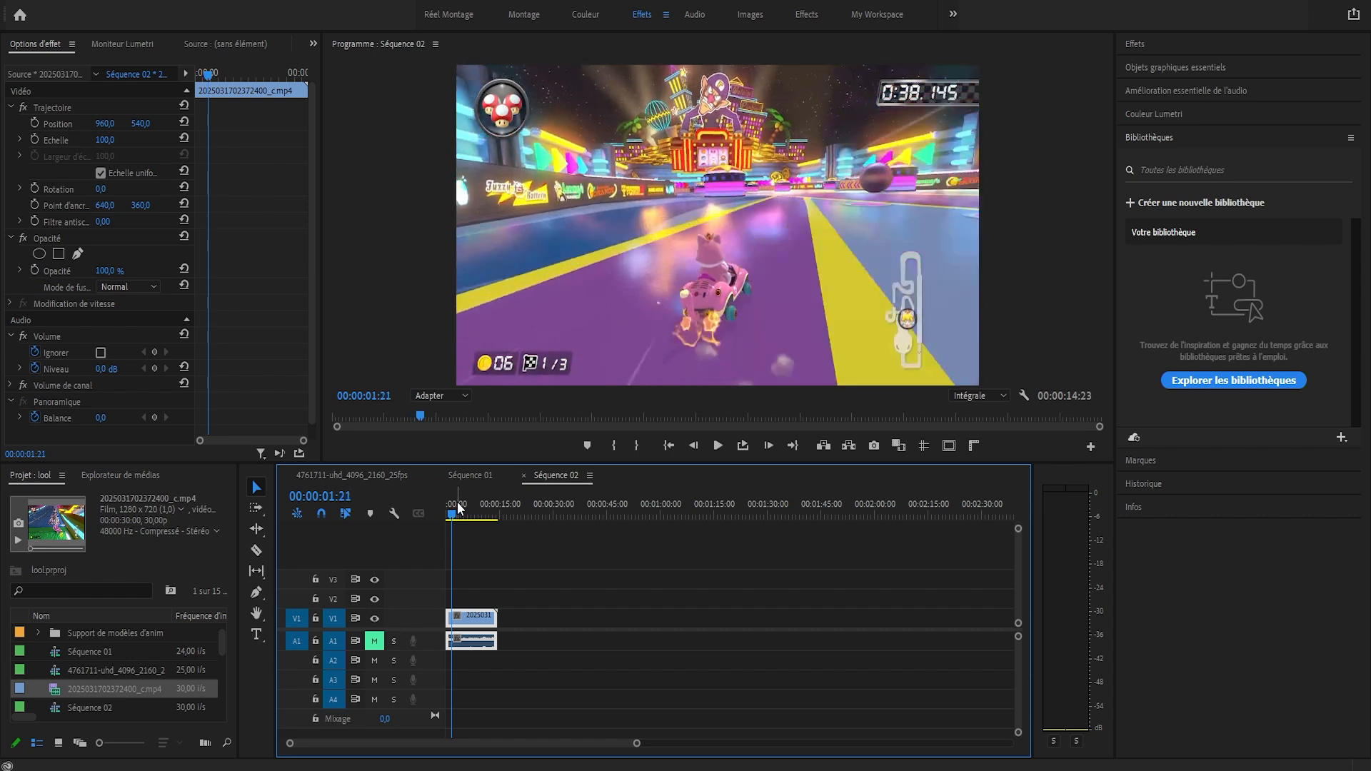
{"action": "key", "text": "Left"}
{"action": "key", "text": "Left"}
{"action": "key", "text": "Left"}
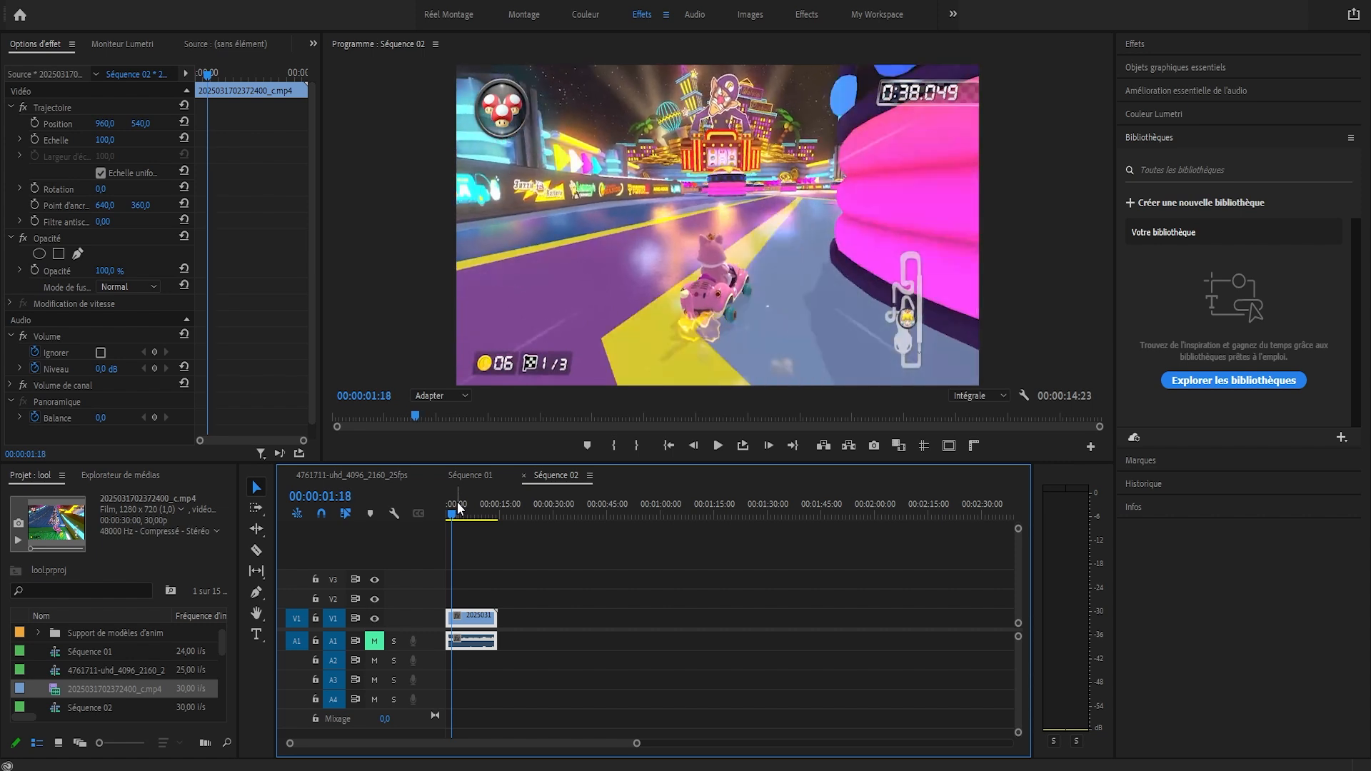
{"action": "key", "text": "Right"}
{"action": "key", "text": "Right"}
{"action": "key", "text": "Right"}
{"action": "key", "text": "Right"}
{"action": "key", "text": "Right"}
{"action": "key", "text": "Right"}
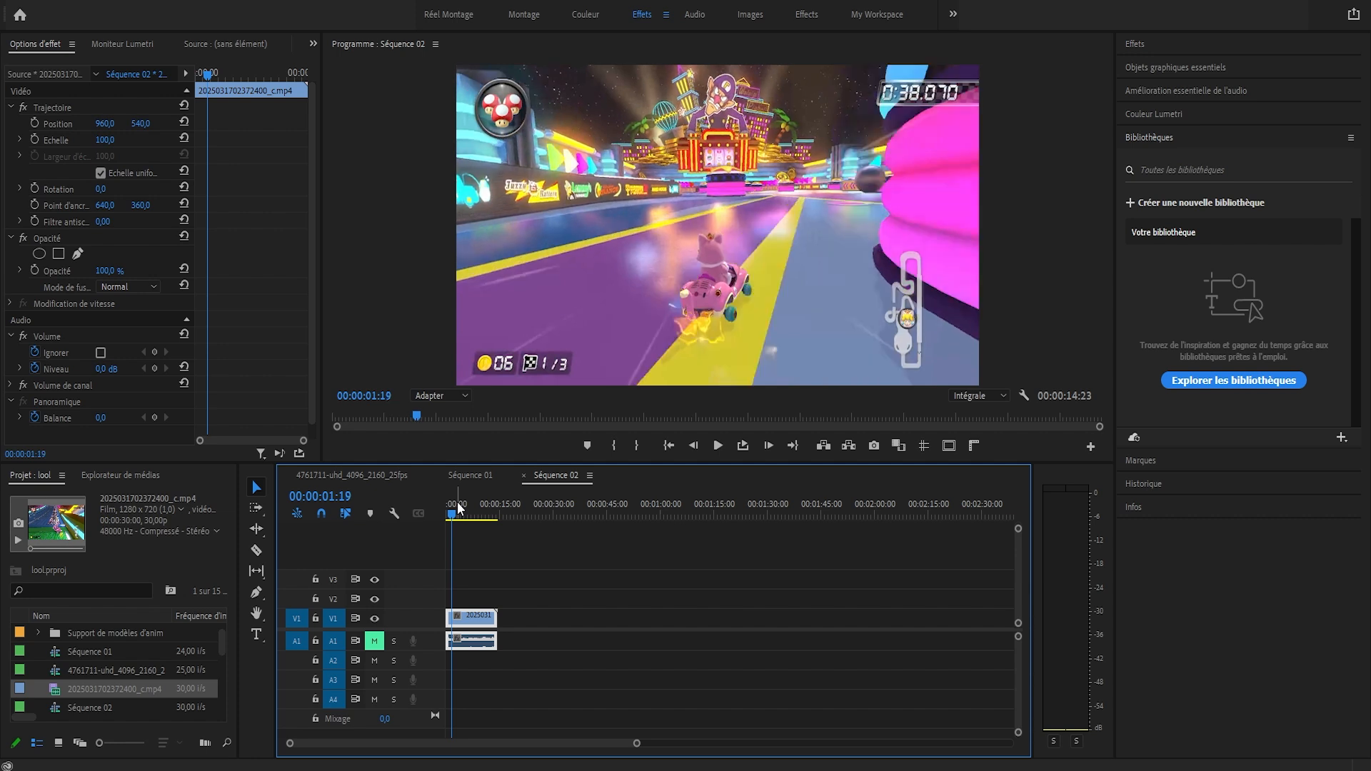
{"action": "key", "text": "Left"}
{"action": "key", "text": "Left"}
{"action": "key", "text": "Left"}
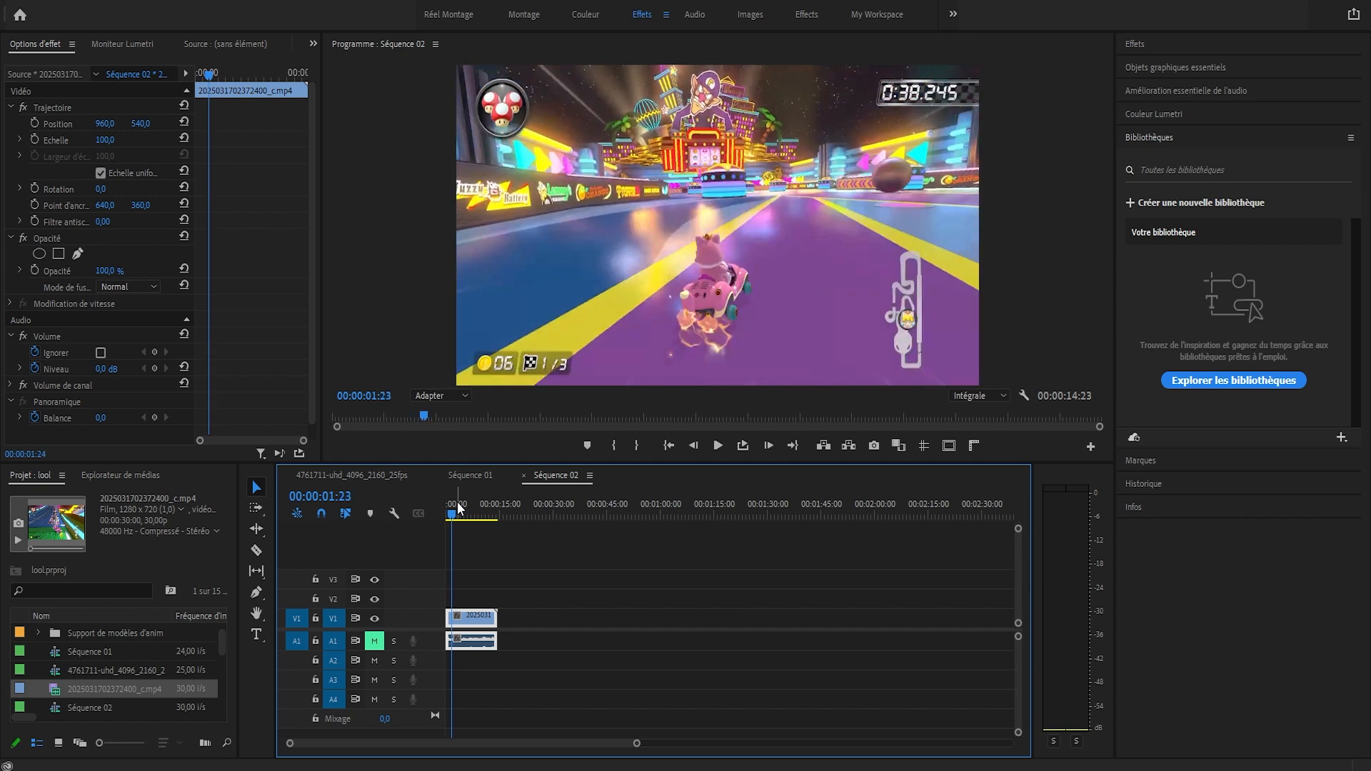
{"action": "key", "text": "Left"}
{"action": "key", "text": "Left"}
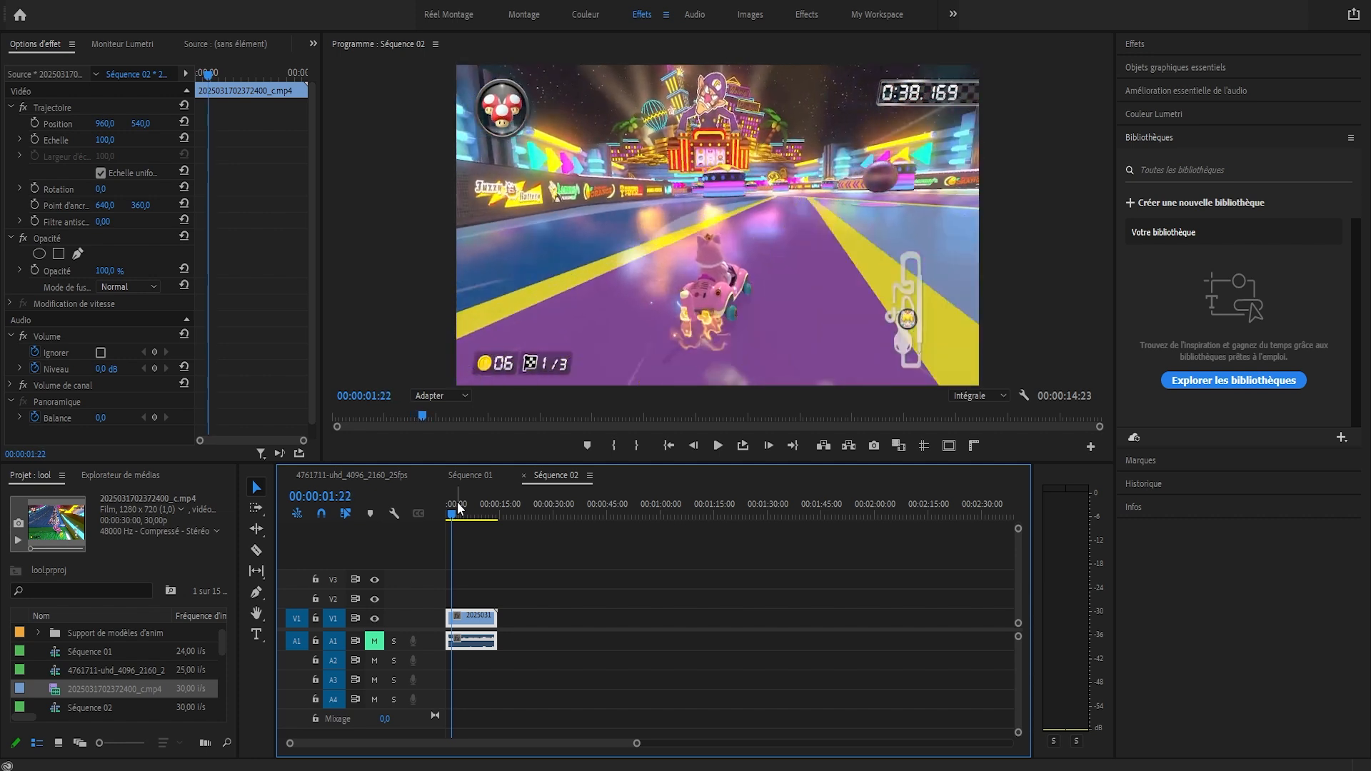
{"action": "key", "text": "Right"}
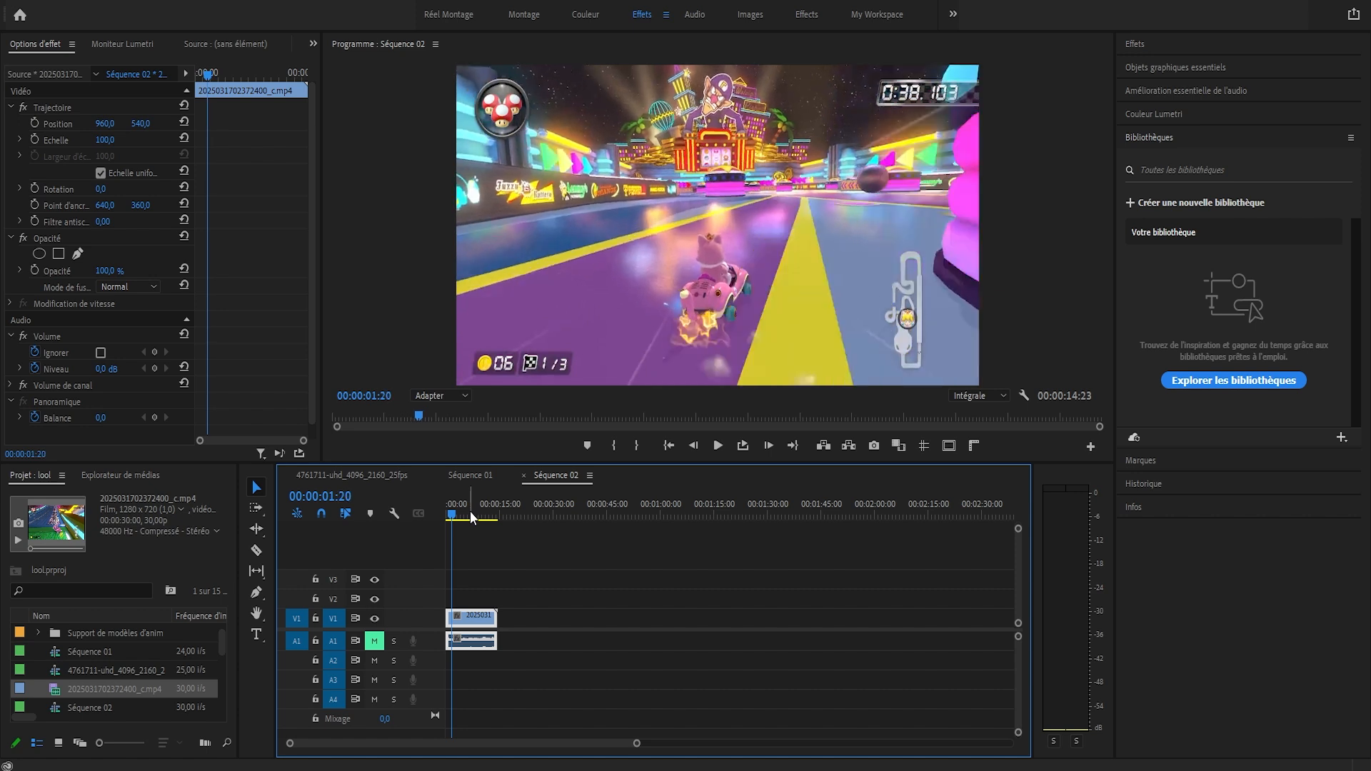
{"action": "key", "text": "Home"}
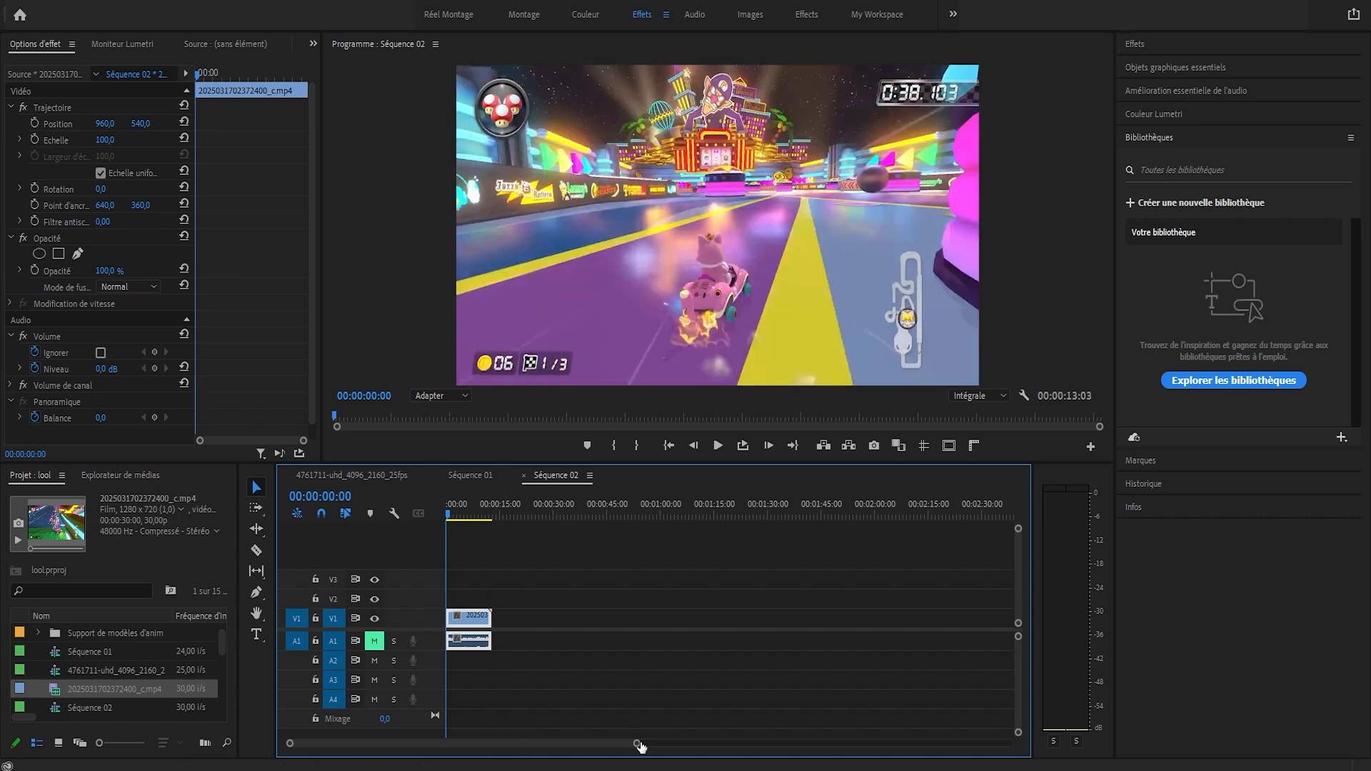
Set the video clip's Scale to 300 and its Position to -730, 1018 to bring the dark ball near the centre
{"action": "left_click_drag", "start_coordinate": [636, 744], "coordinate": [494, 743]}
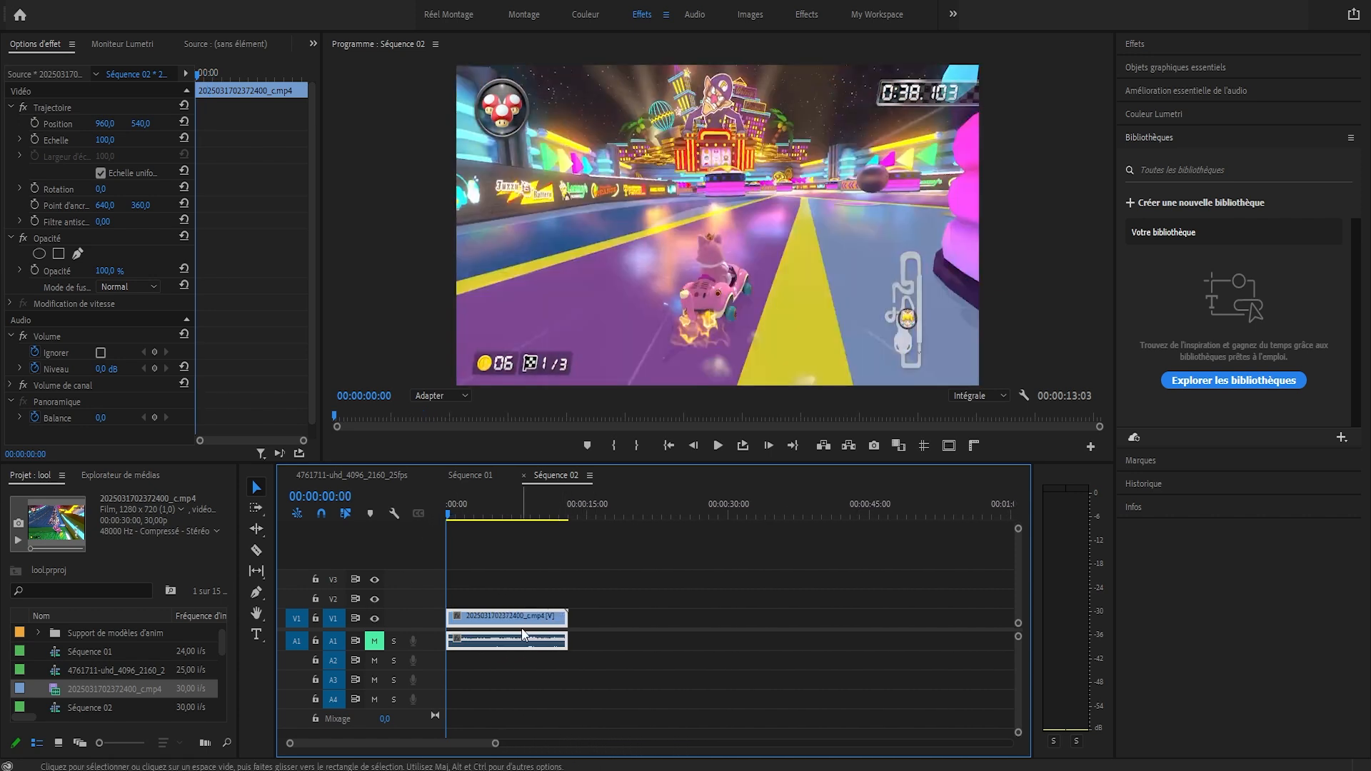
{"action": "left_click", "coordinate": [492, 616]}
{"action": "left_click_drag", "start_coordinate": [105, 140], "coordinate": [168, 140]}
{"action": "left_click", "coordinate": [112, 140]}
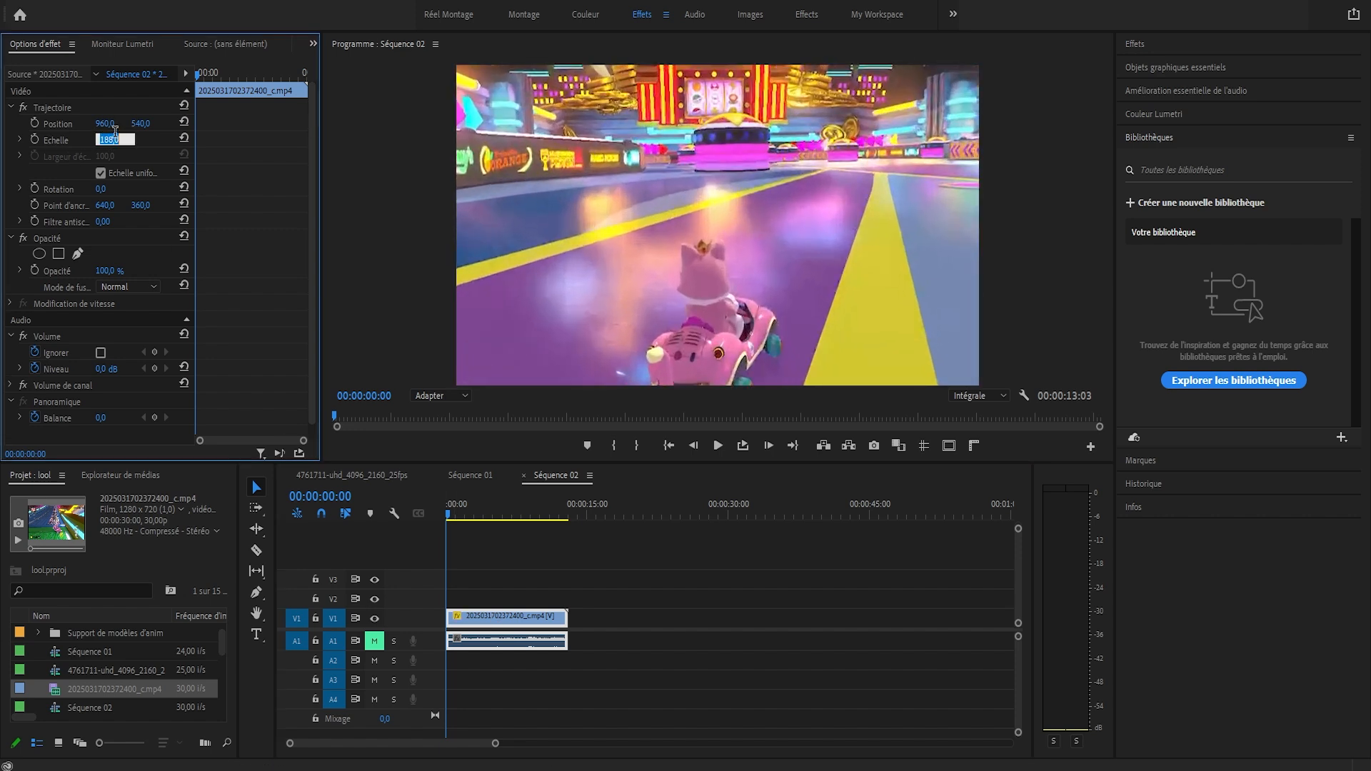
{"action": "type", "text": "250"}
{"action": "key", "text": "Return"}
{"action": "left_click_drag", "start_coordinate": [102, 131], "coordinate": [30, 124]}
{"action": "type", "text": "300"}
{"action": "key", "text": "Return"}
{"action": "mouse_move", "coordinate": [142, 124]}
{"action": "left_mouse_down"}
{"action": "mouse_move", "coordinate": [222, 124]}
{"action": "mouse_move", "coordinate": [169, 124]}
{"action": "left_mouse_up"}
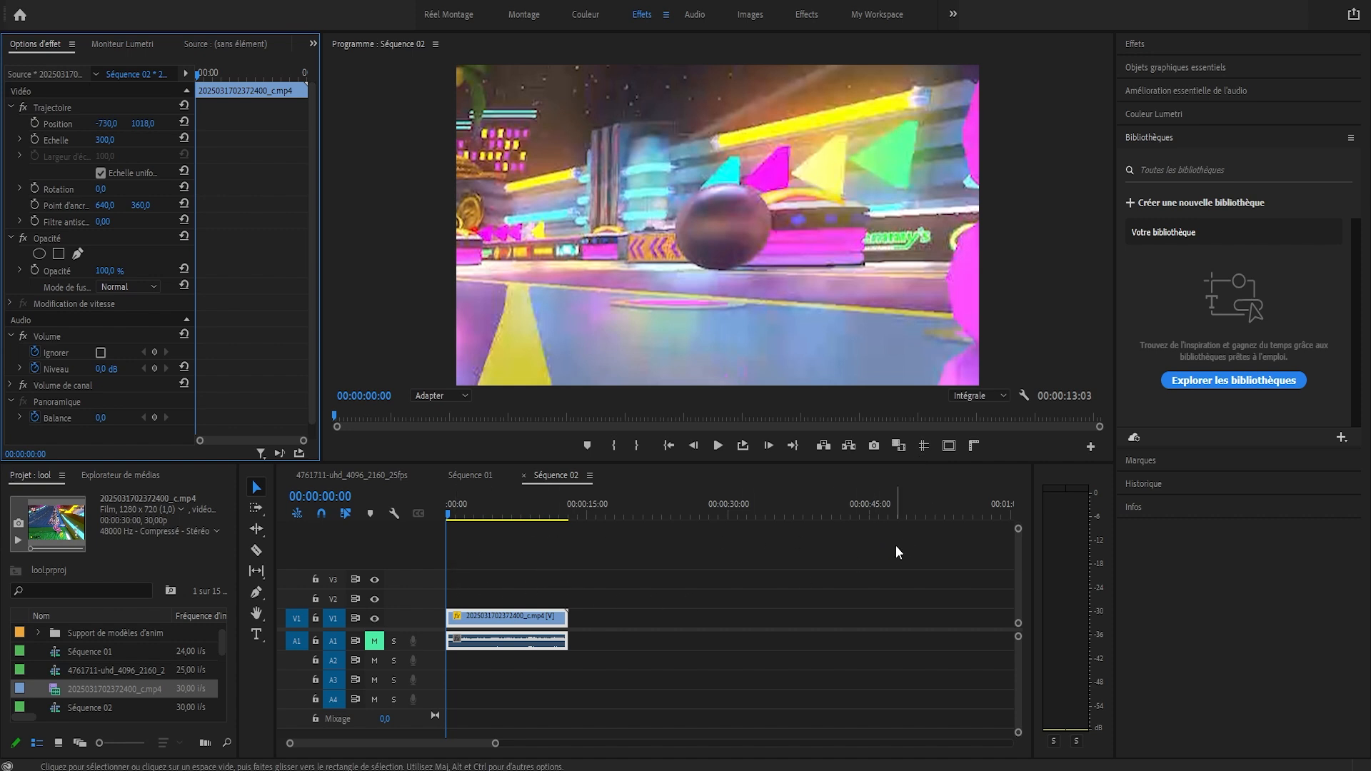
Show the guides over the program preview and move the horizontal guide to the middle of the frame
{"action": "left_click", "coordinate": [925, 446]}
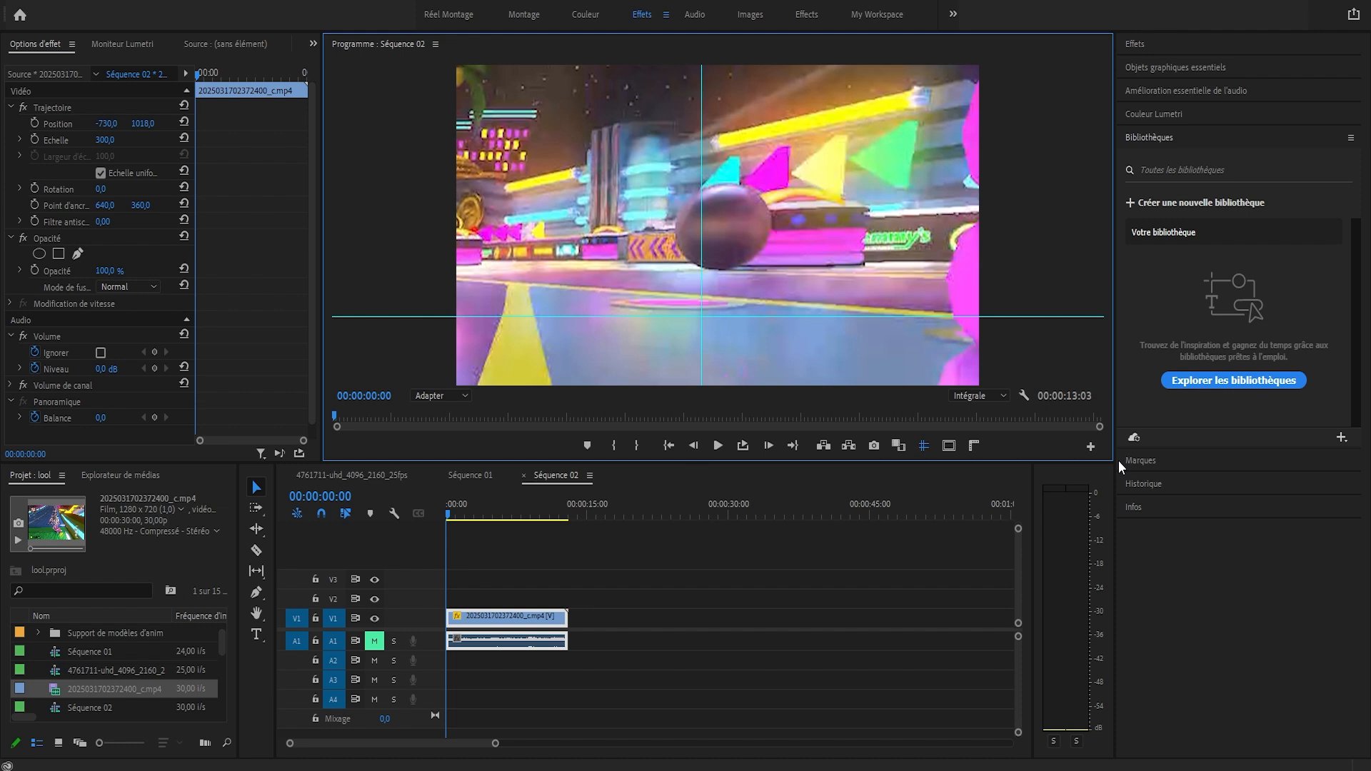
{"action": "left_click", "coordinate": [1091, 445]}
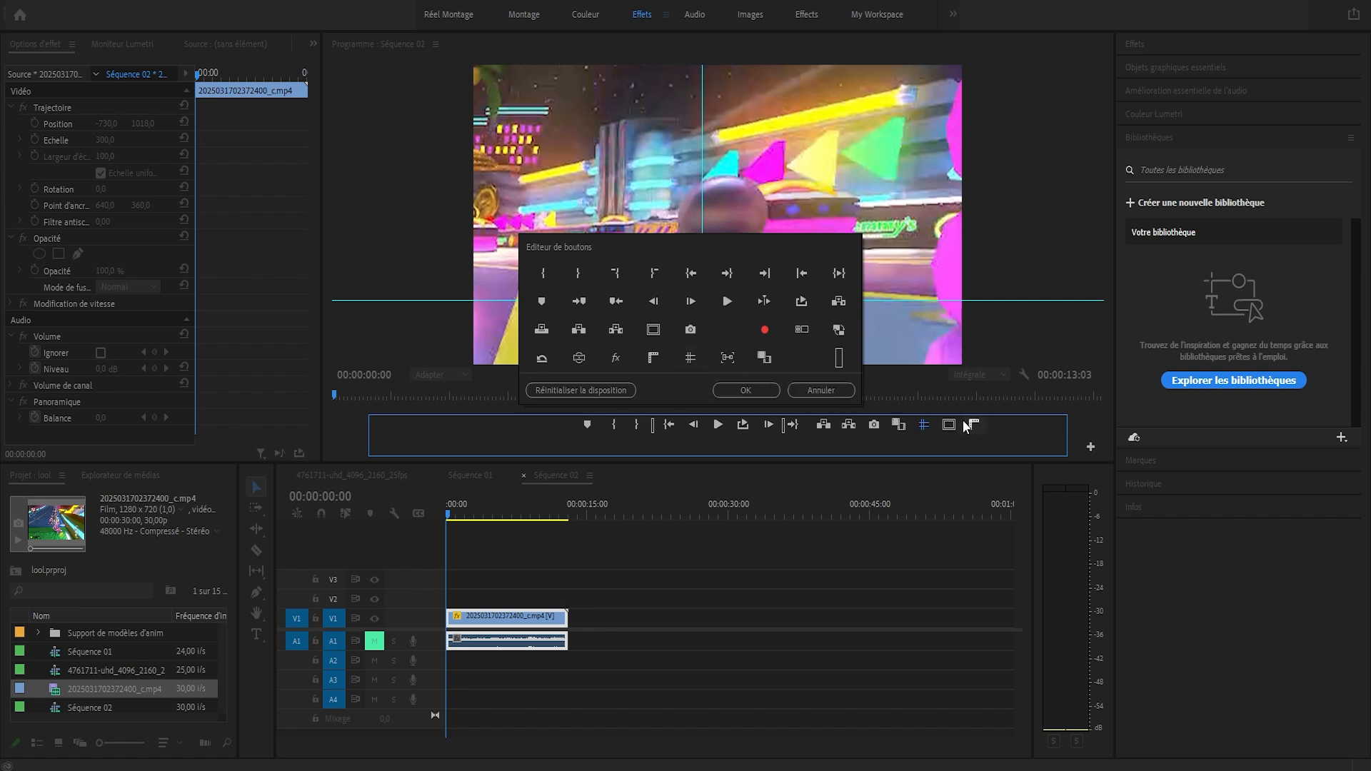
{"action": "left_click", "coordinate": [800, 395]}
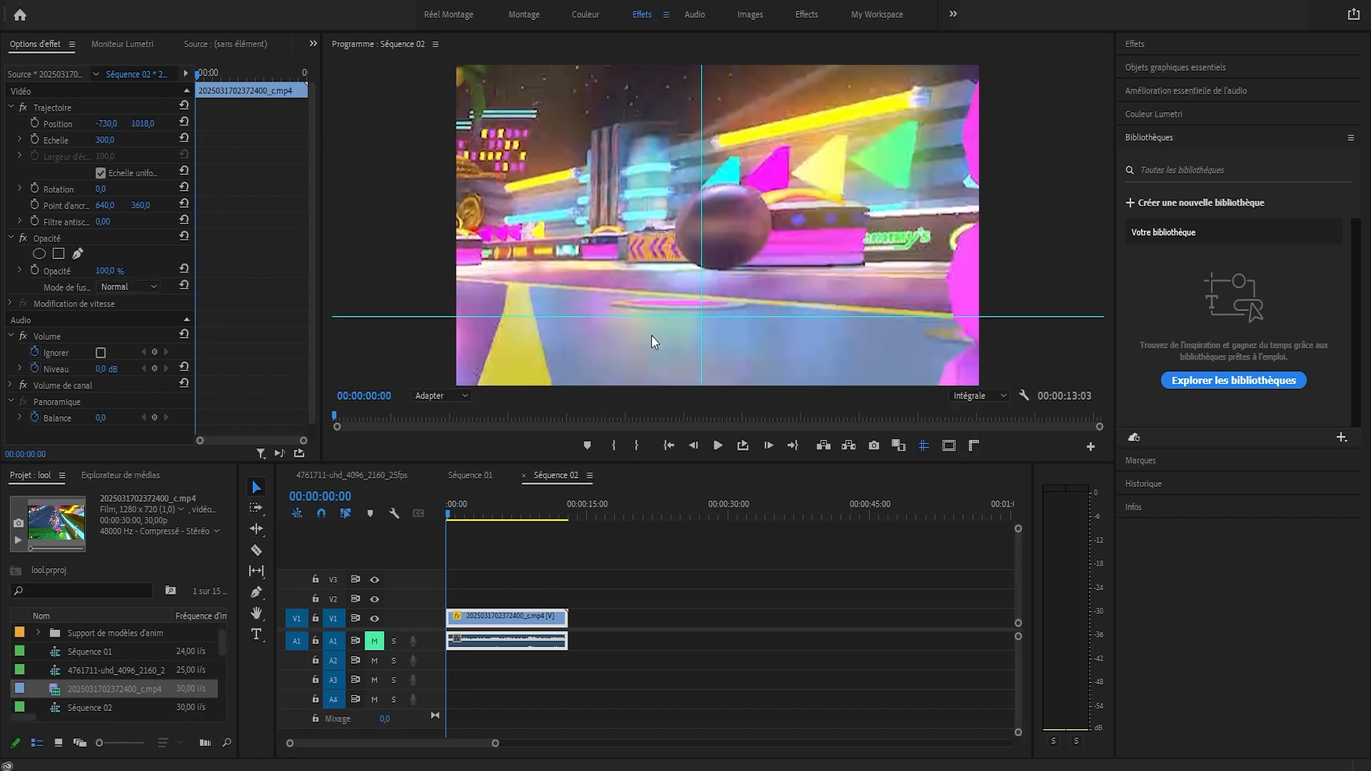
{"action": "left_click_drag", "start_coordinate": [643, 319], "coordinate": [620, 225]}
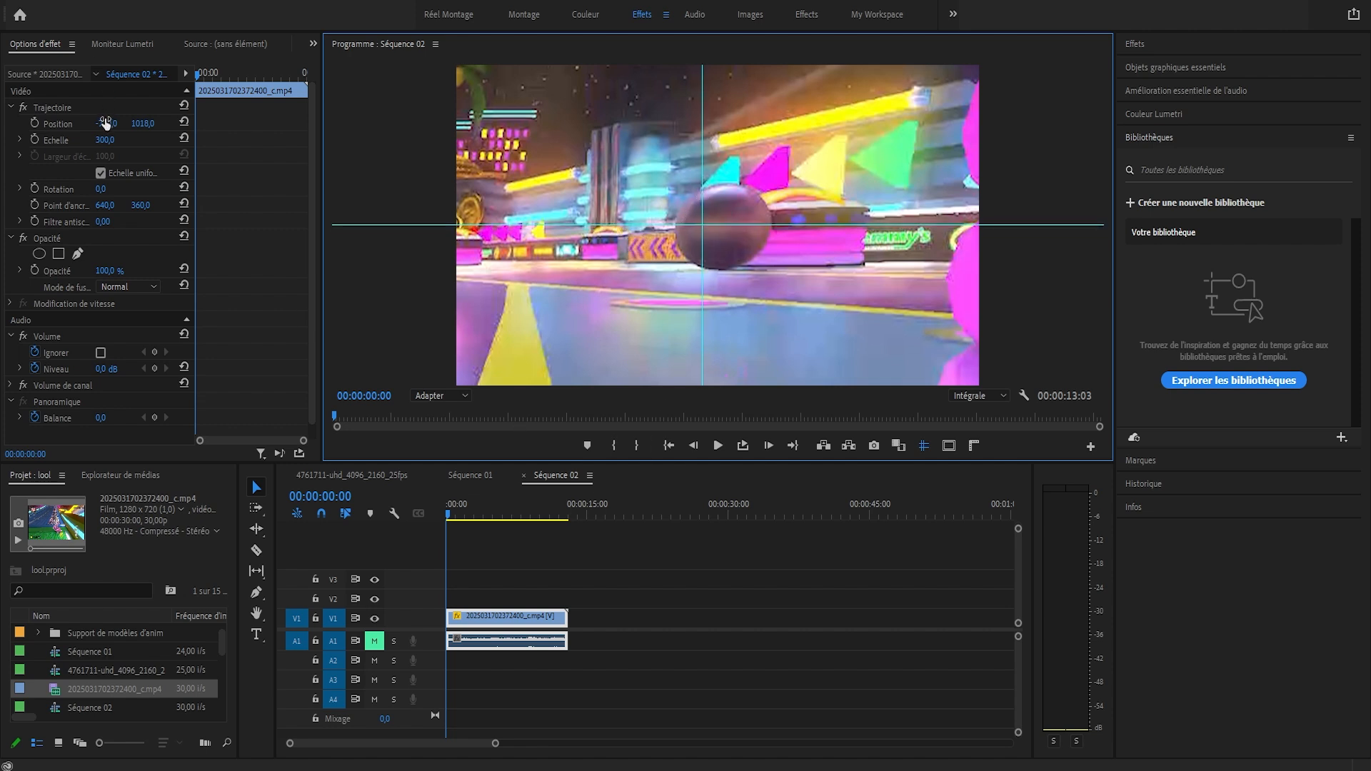
Advance the playhead to 00:00:00:09 and set the clip's Scale to 200
{"action": "left_click_drag", "start_coordinate": [497, 742], "coordinate": [418, 742]}
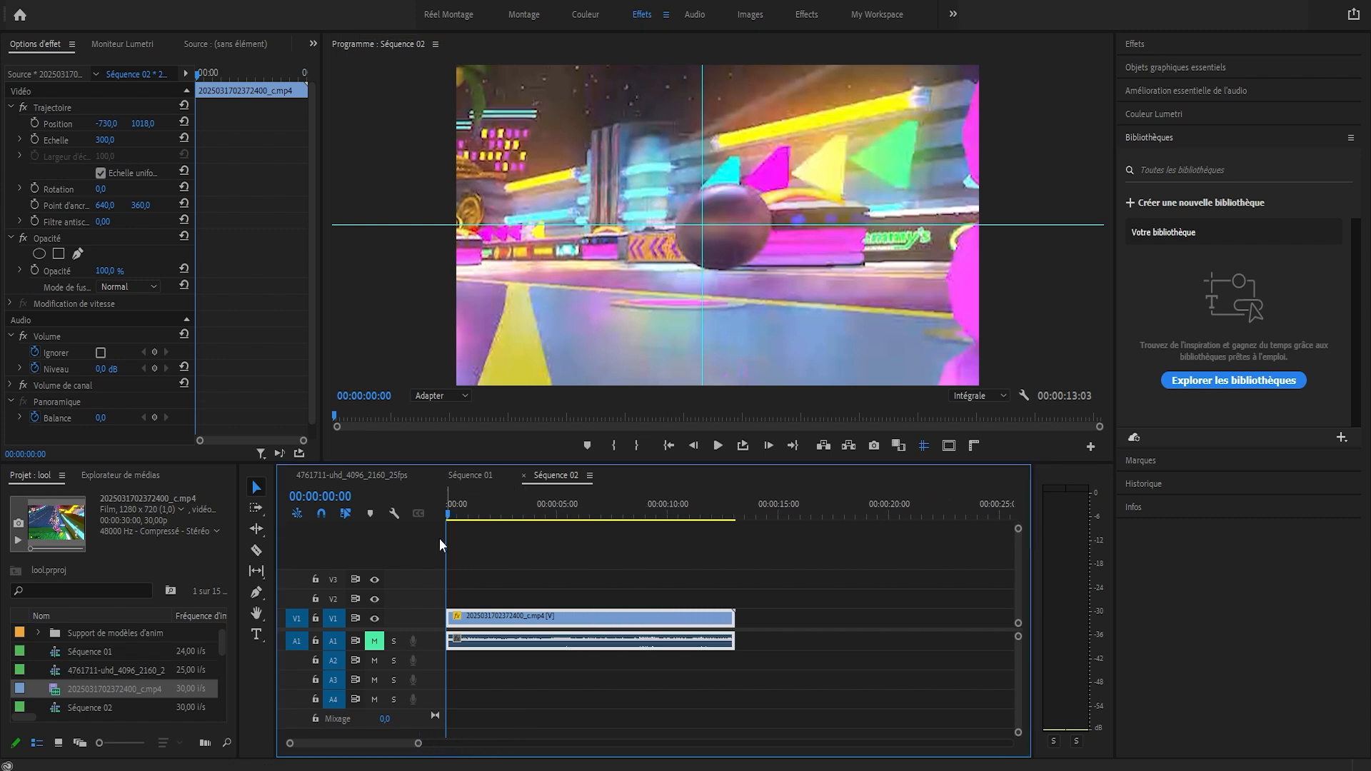
{"action": "left_click_drag", "start_coordinate": [452, 504], "coordinate": [451, 505]}
{"action": "key", "text": "Left"}
{"action": "key", "text": "Right"}
{"action": "key", "text": "Right"}
{"action": "key", "text": "Right"}
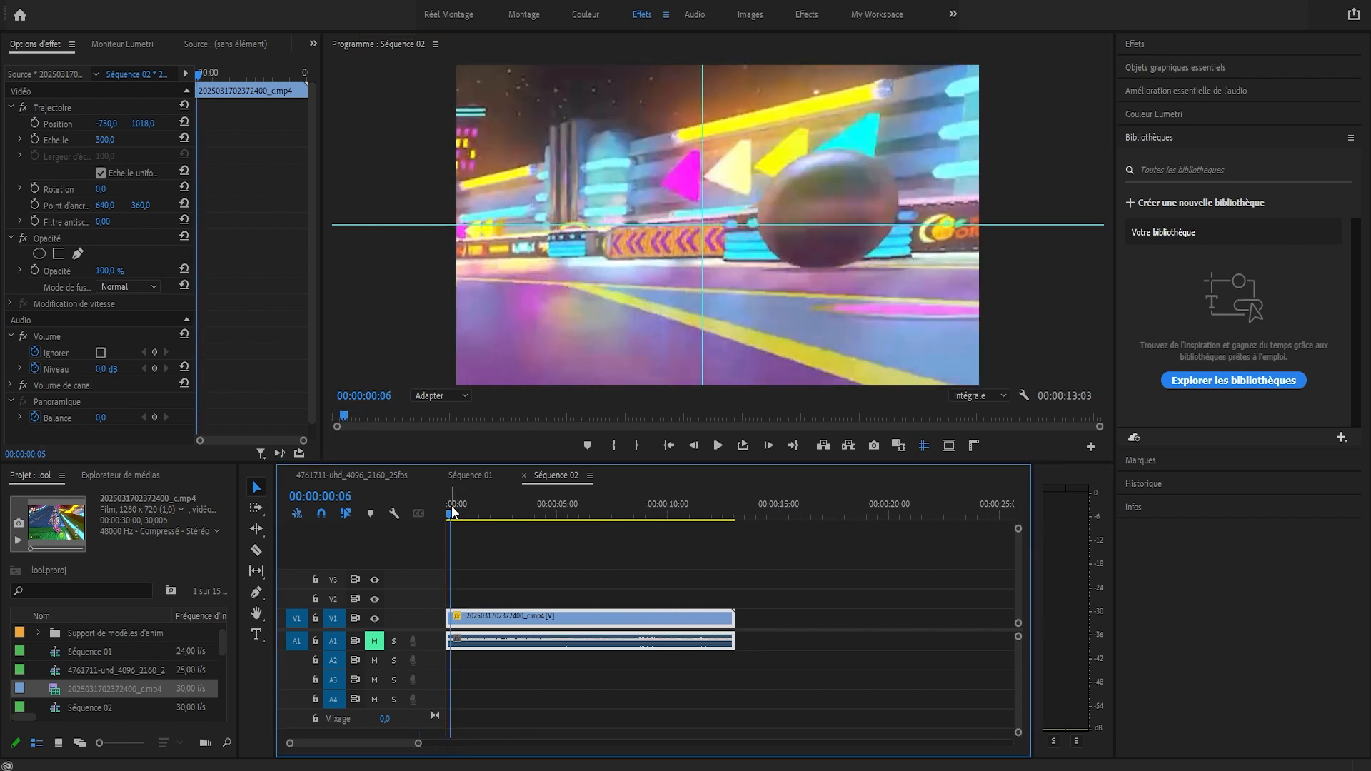
{"action": "key", "text": "Right"}
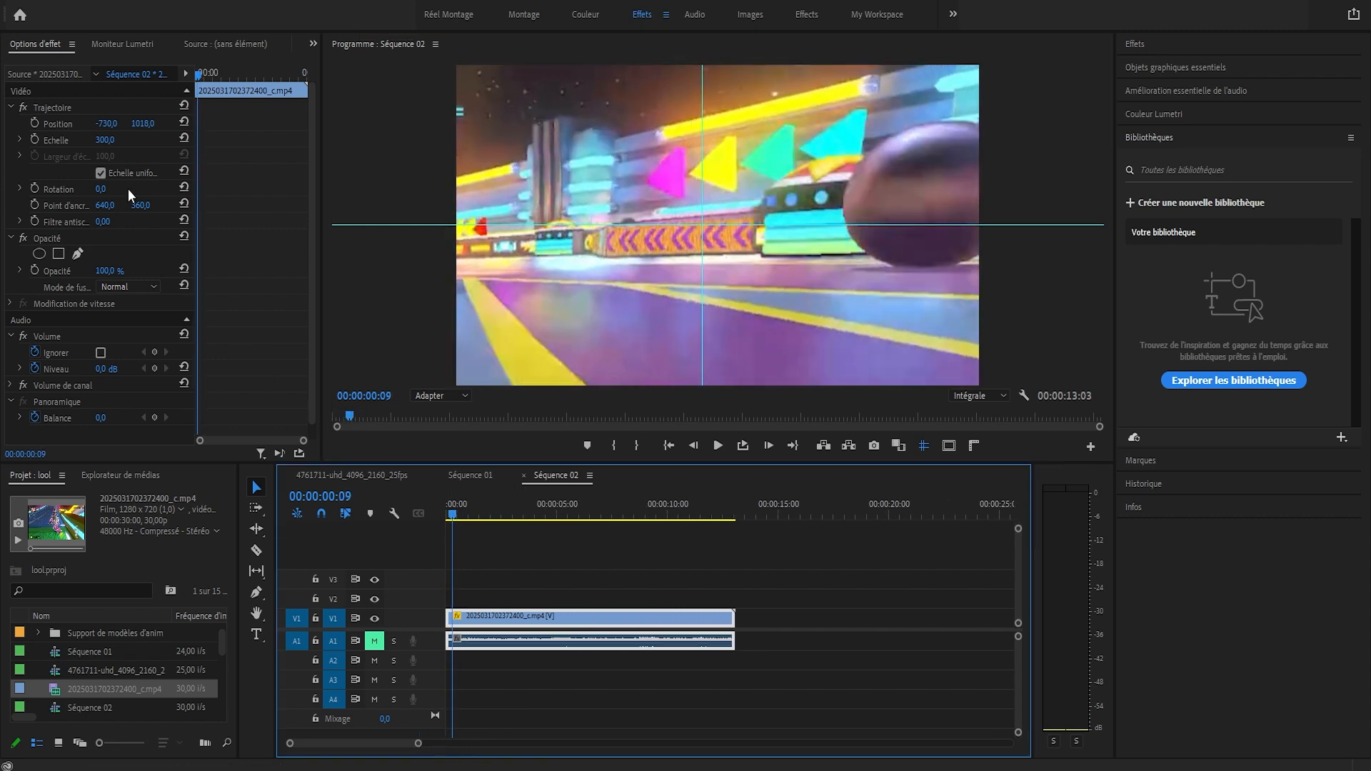
{"action": "left_click_drag", "start_coordinate": [106, 140], "coordinate": [35, 140]}
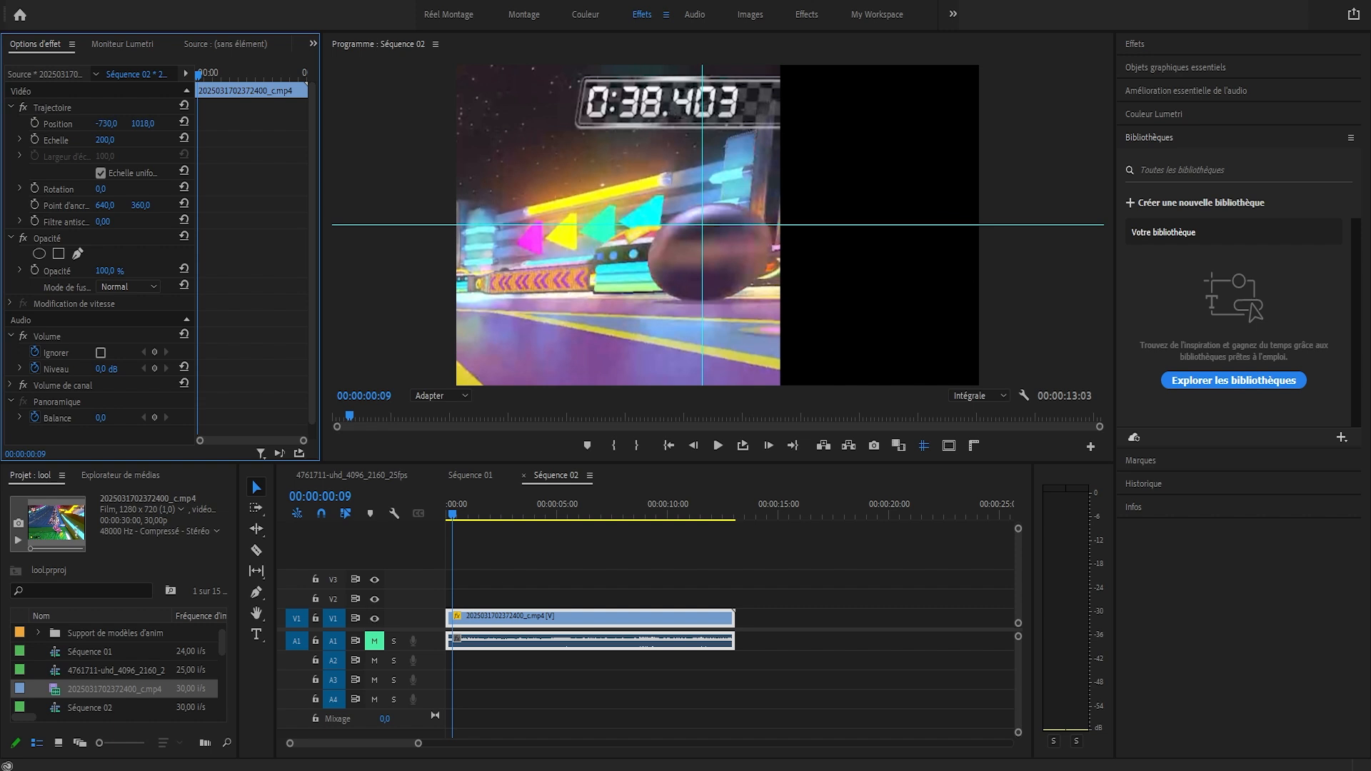
Split the clip at 00:00:00:09 and delete the part after the cut
{"action": "left_click", "coordinate": [460, 513]}
{"action": "left_click_drag", "start_coordinate": [460, 514], "coordinate": [454, 513]}
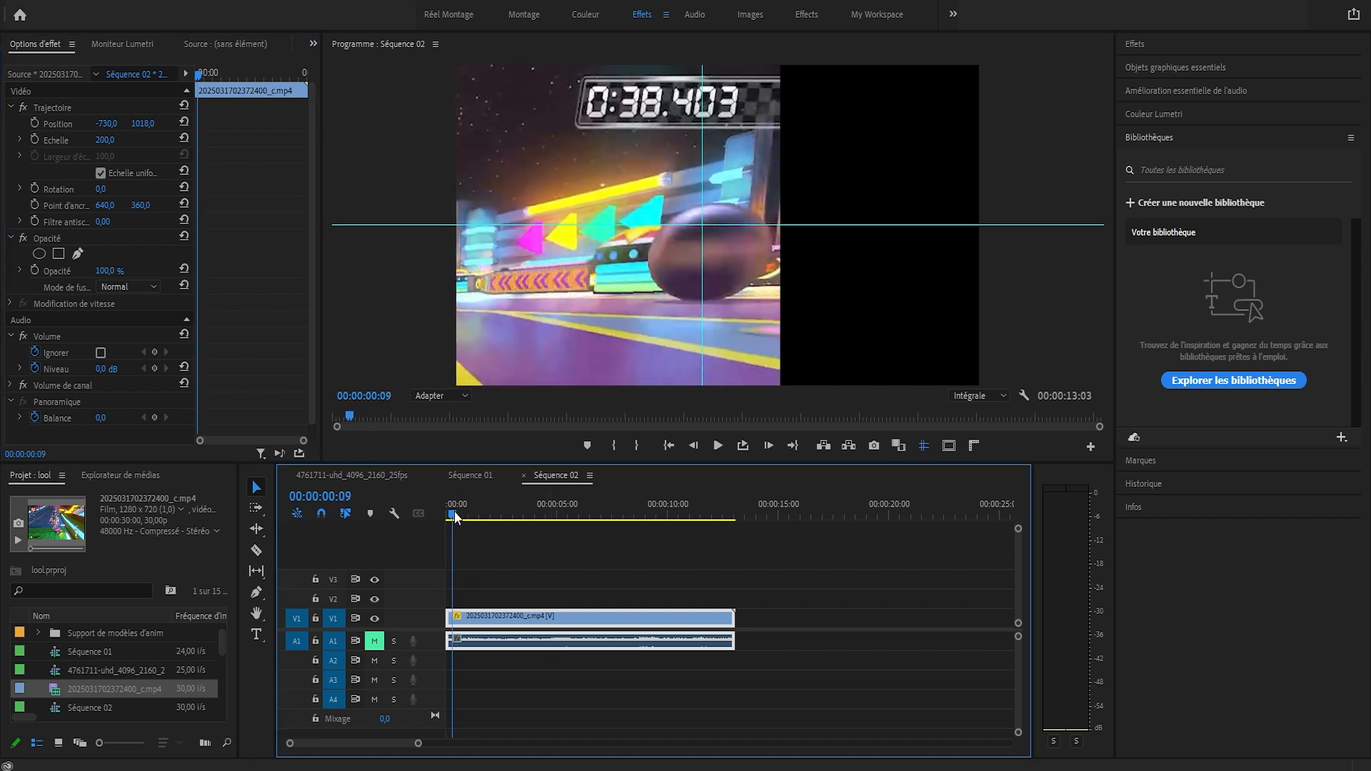
{"action": "key", "text": "ctrl+k"}
{"action": "left_click_drag", "start_coordinate": [575, 572], "coordinate": [519, 630]}
{"action": "key", "text": "Delete"}
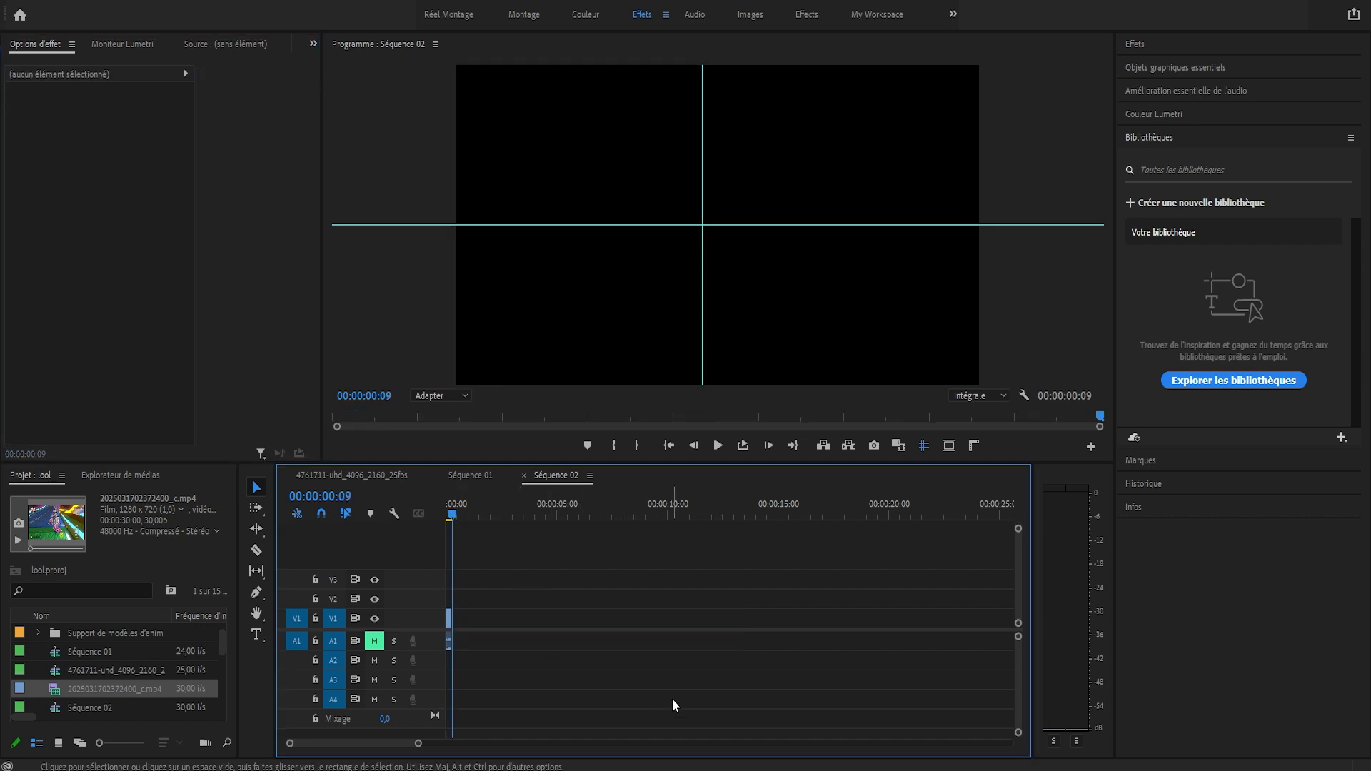
At 00:00:00:01, set the shortened clip's Scale to 300 and its horizontal Position to -837
{"action": "left_click_drag", "start_coordinate": [418, 743], "coordinate": [365, 744]}
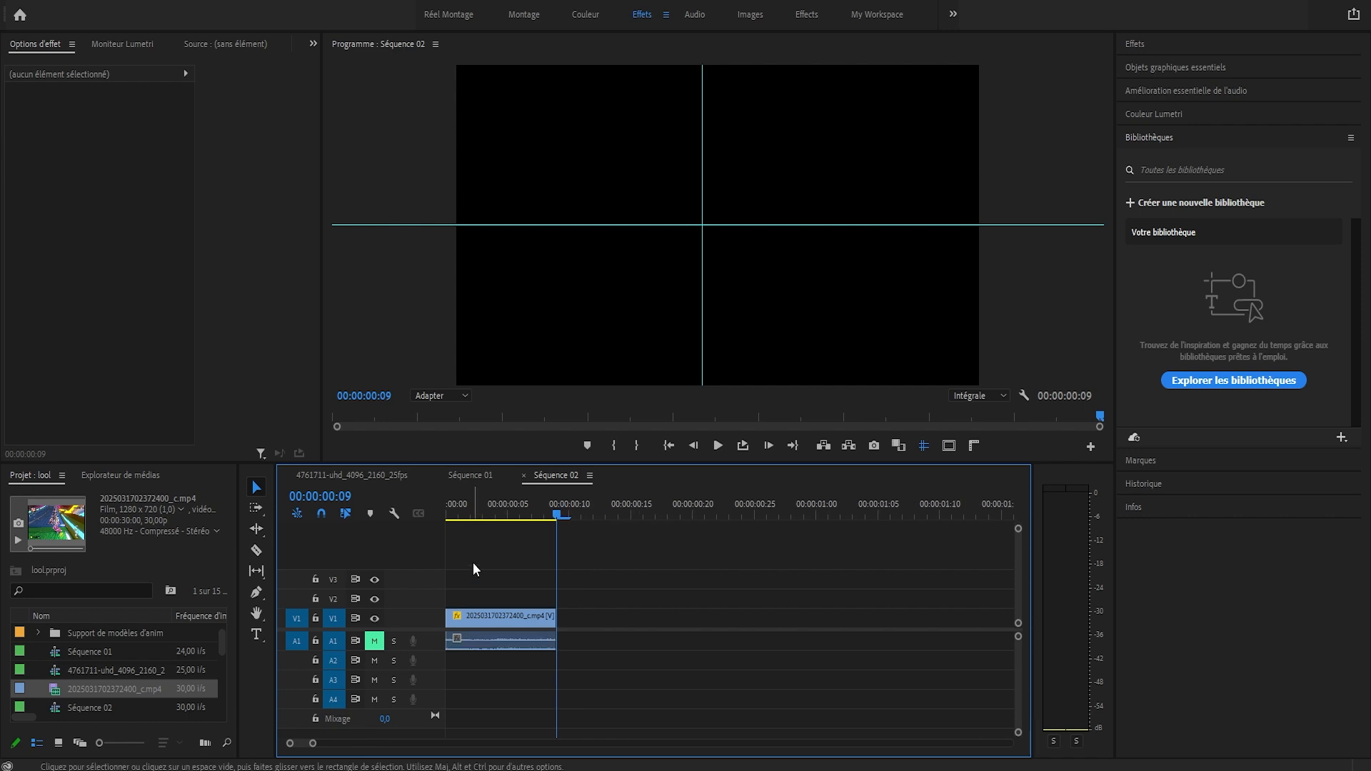
{"action": "left_click", "coordinate": [463, 508]}
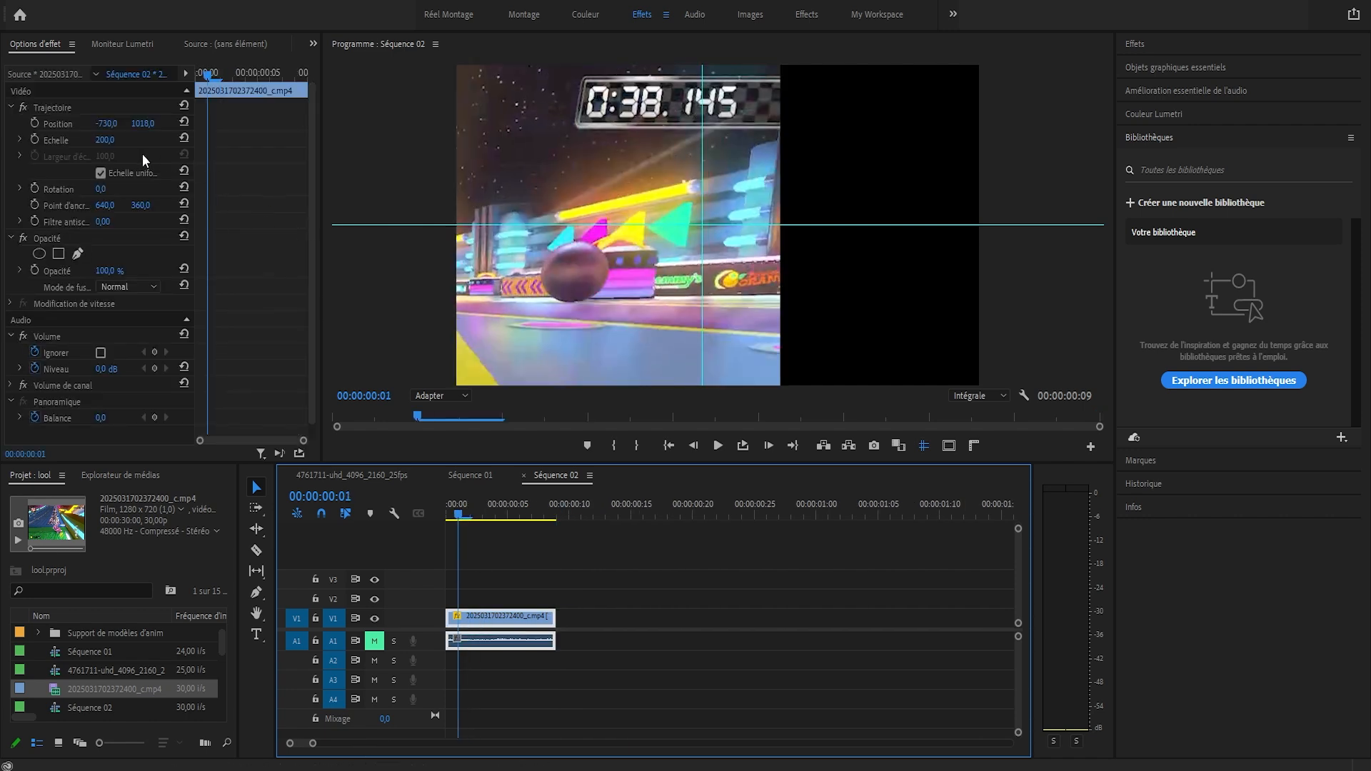
{"action": "left_click", "coordinate": [105, 140]}
{"action": "type", "text": "30"}
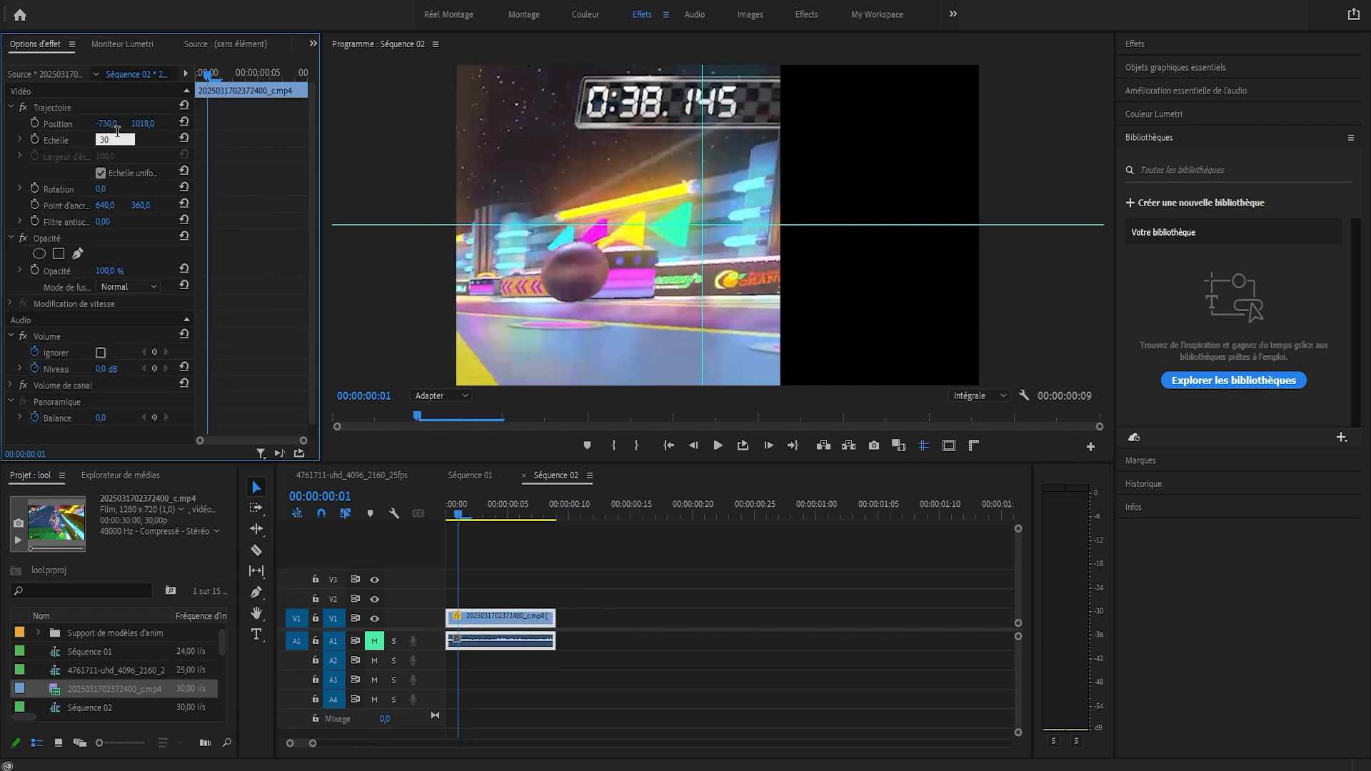
{"action": "type", "text": "0"}
{"action": "key", "text": "Return"}
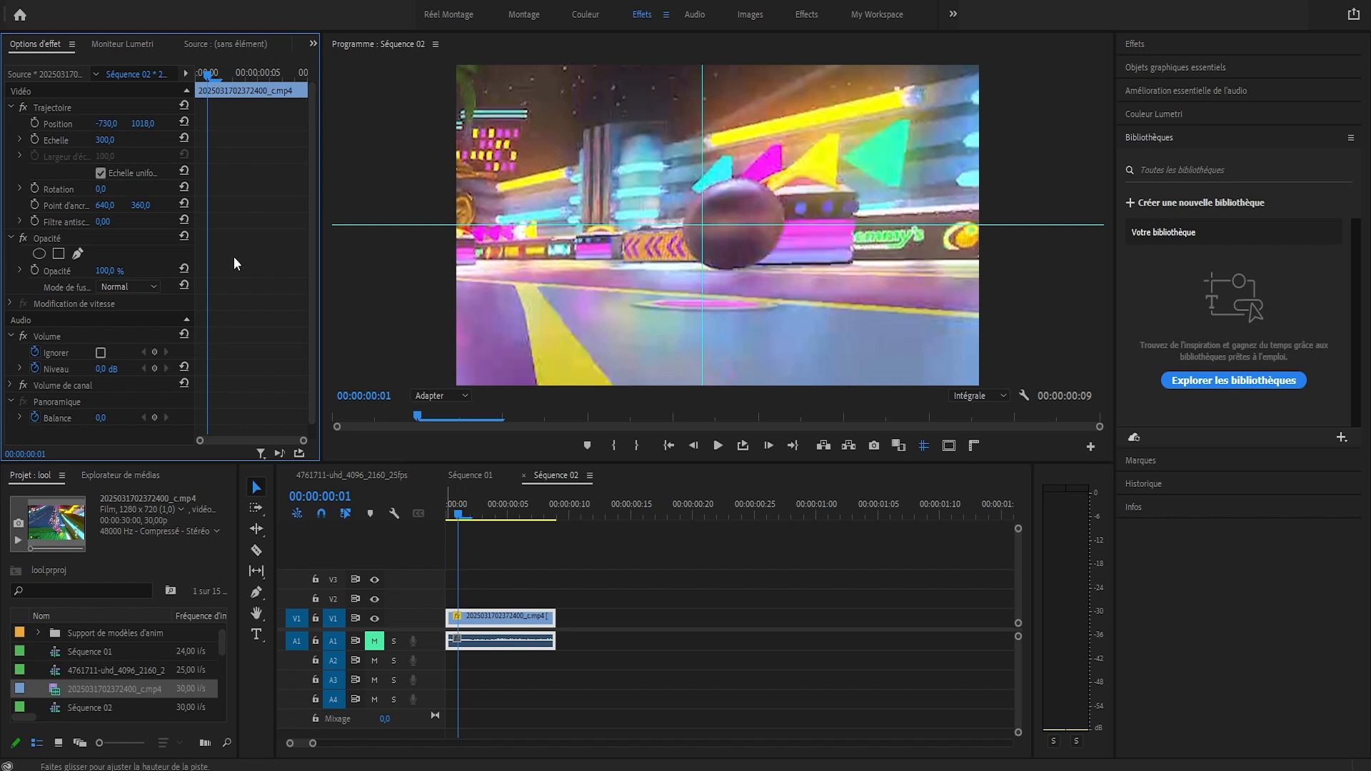
{"action": "left_click_drag", "start_coordinate": [105, 125], "coordinate": [29, 125]}
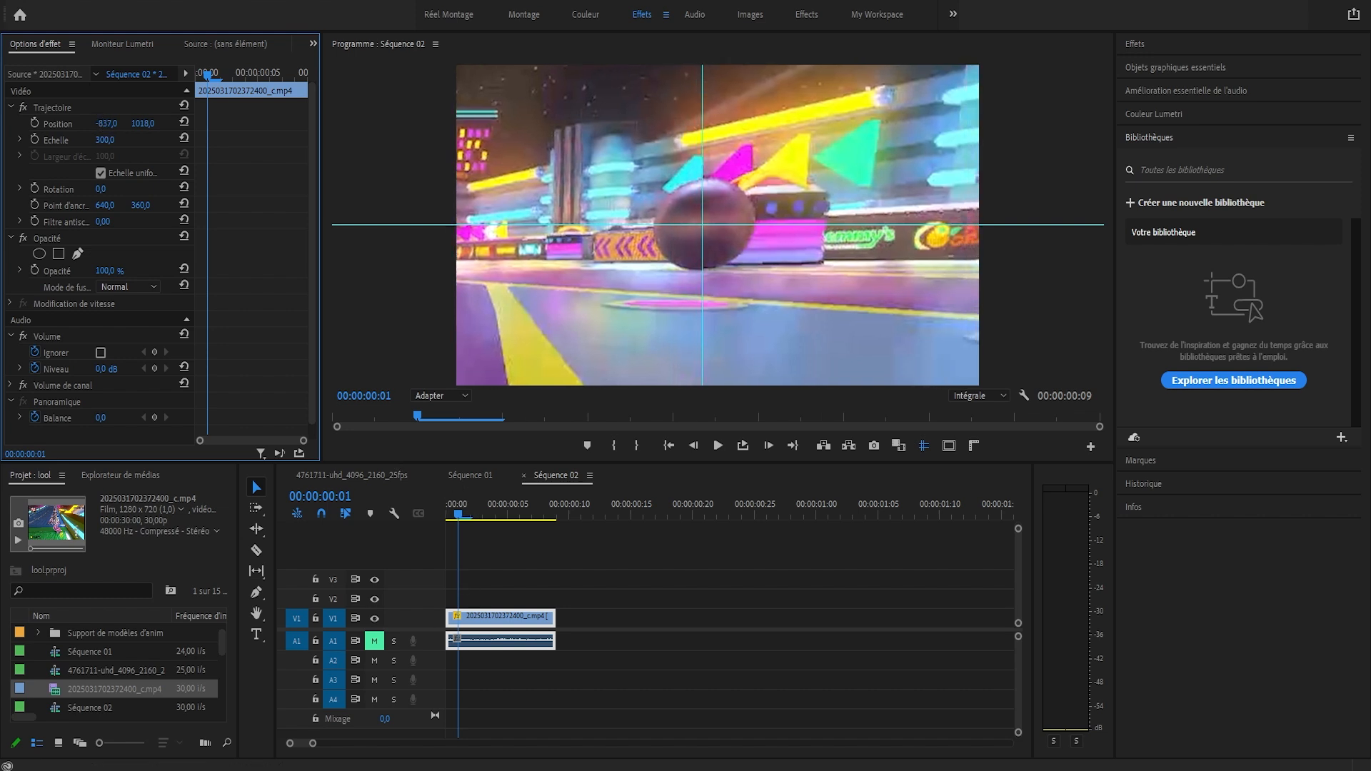
Set the clip's Scale to 350 and its Position to -1127, 1099 to centre the ball on the guides
{"action": "left_click", "coordinate": [107, 140]}
{"action": "type", "text": "350"}
{"action": "key", "text": "Return"}
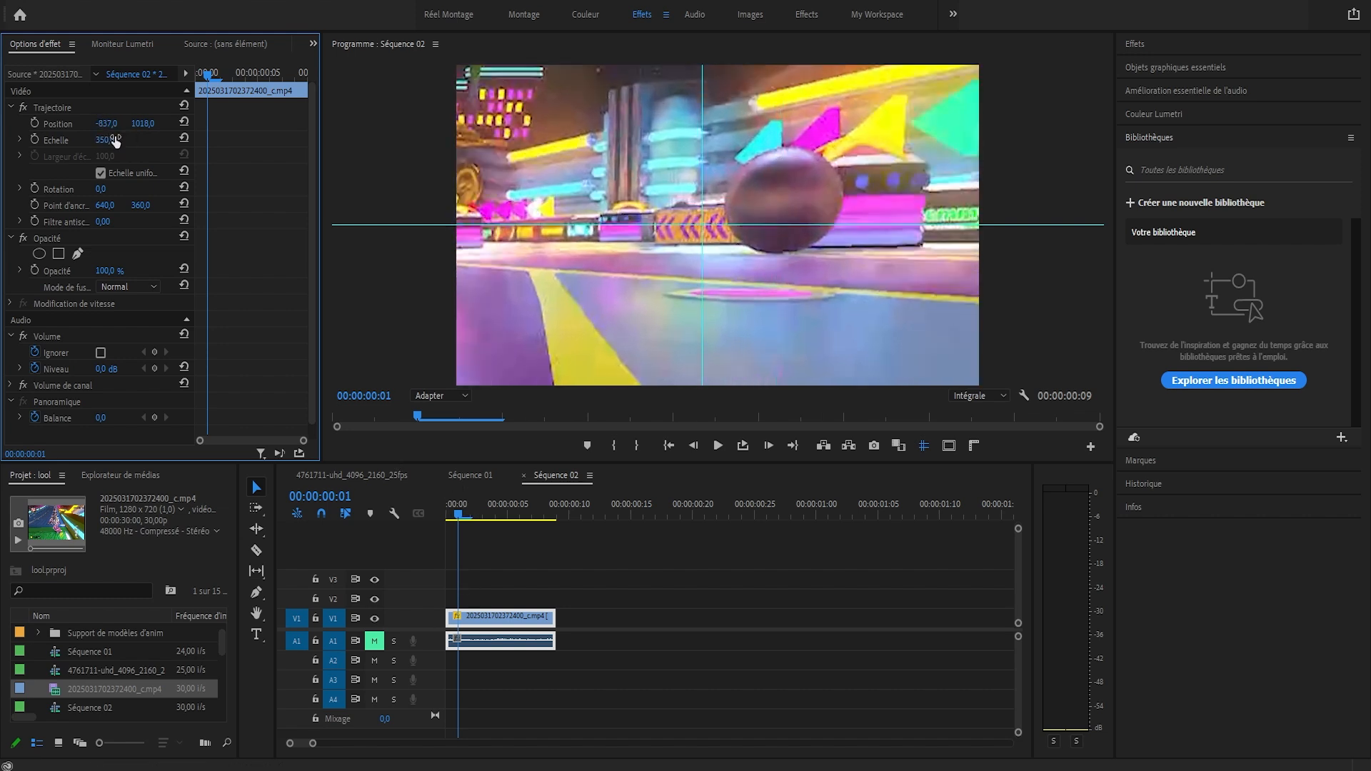
{"action": "left_click_drag", "start_coordinate": [105, 125], "coordinate": [14, 124]}
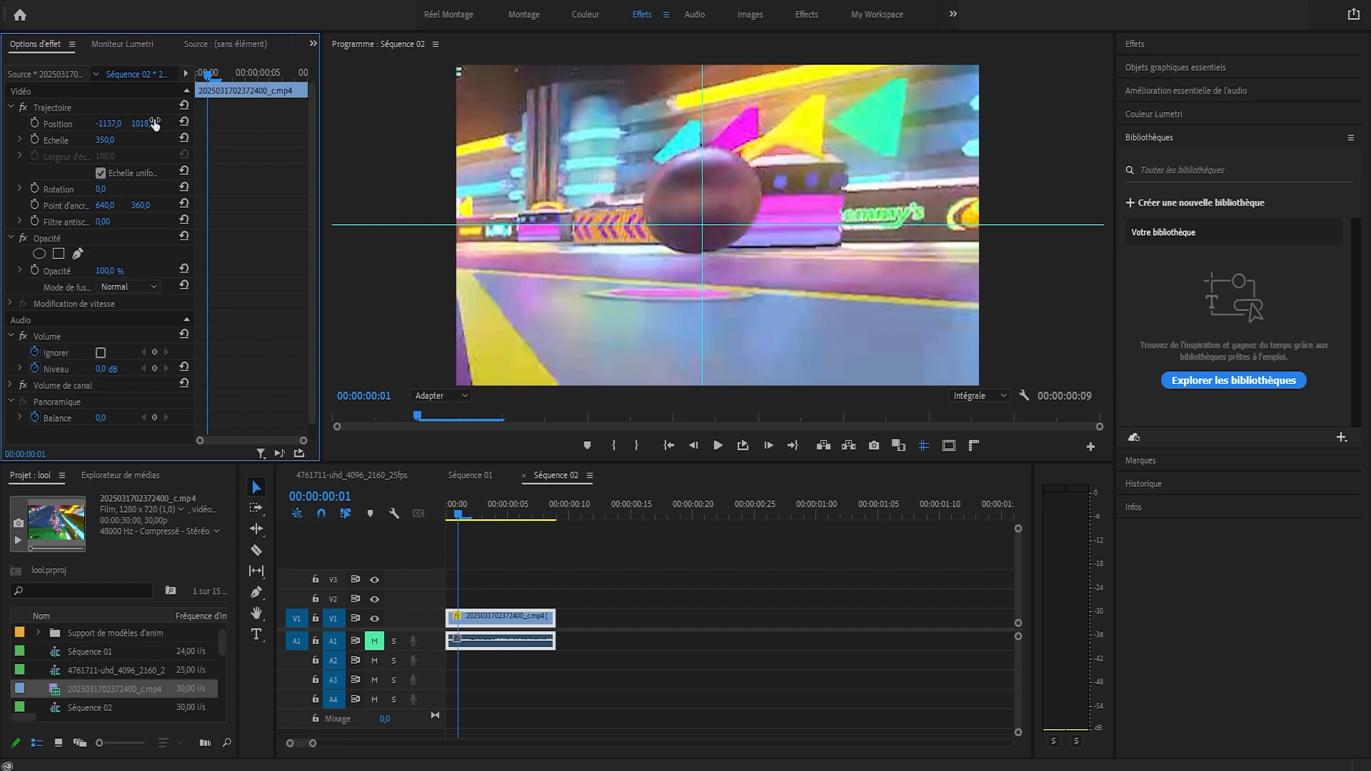
{"action": "left_click_drag", "start_coordinate": [143, 124], "coordinate": [201, 123]}
{"action": "left_click_drag", "start_coordinate": [115, 125], "coordinate": [121, 124]}
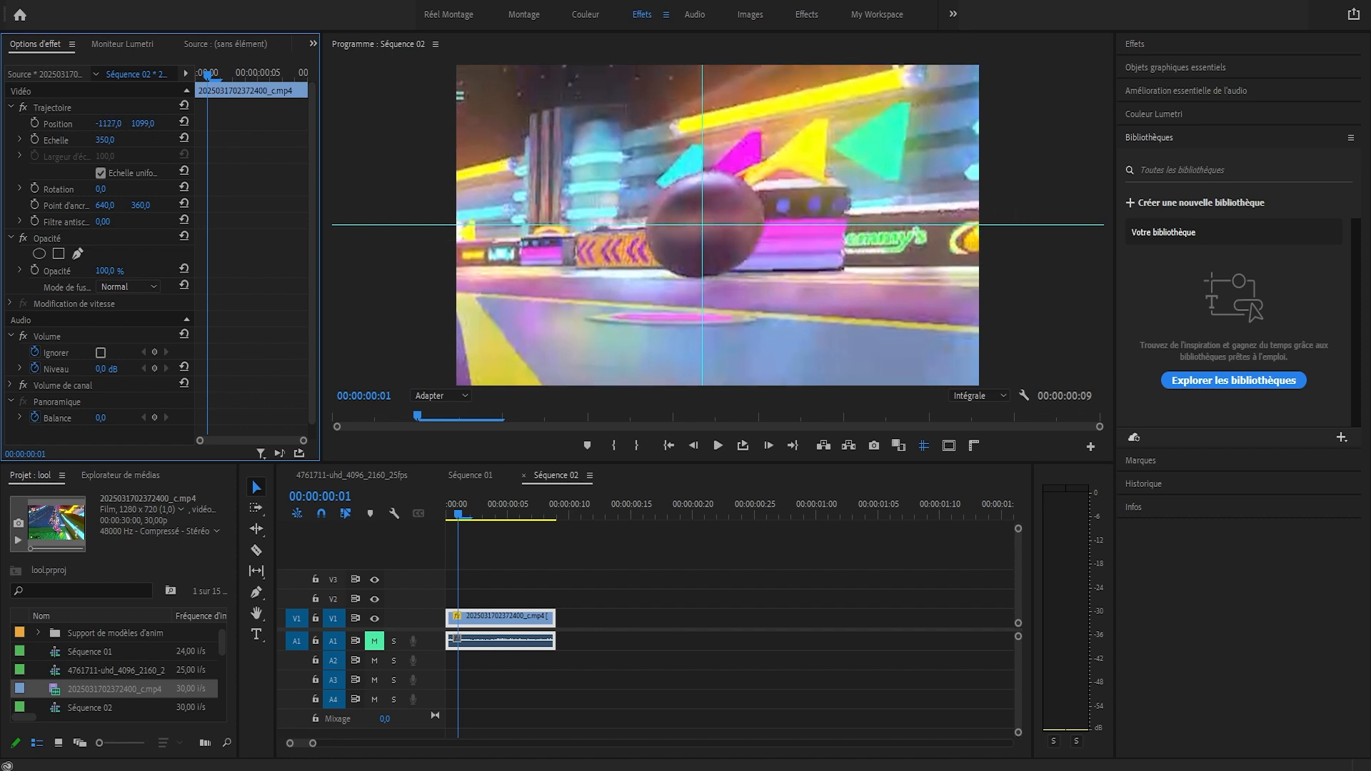
At the first frame, set the horizontal Position to -1089 and turn on Position keyframing
{"action": "left_click_drag", "start_coordinate": [459, 514], "coordinate": [422, 513]}
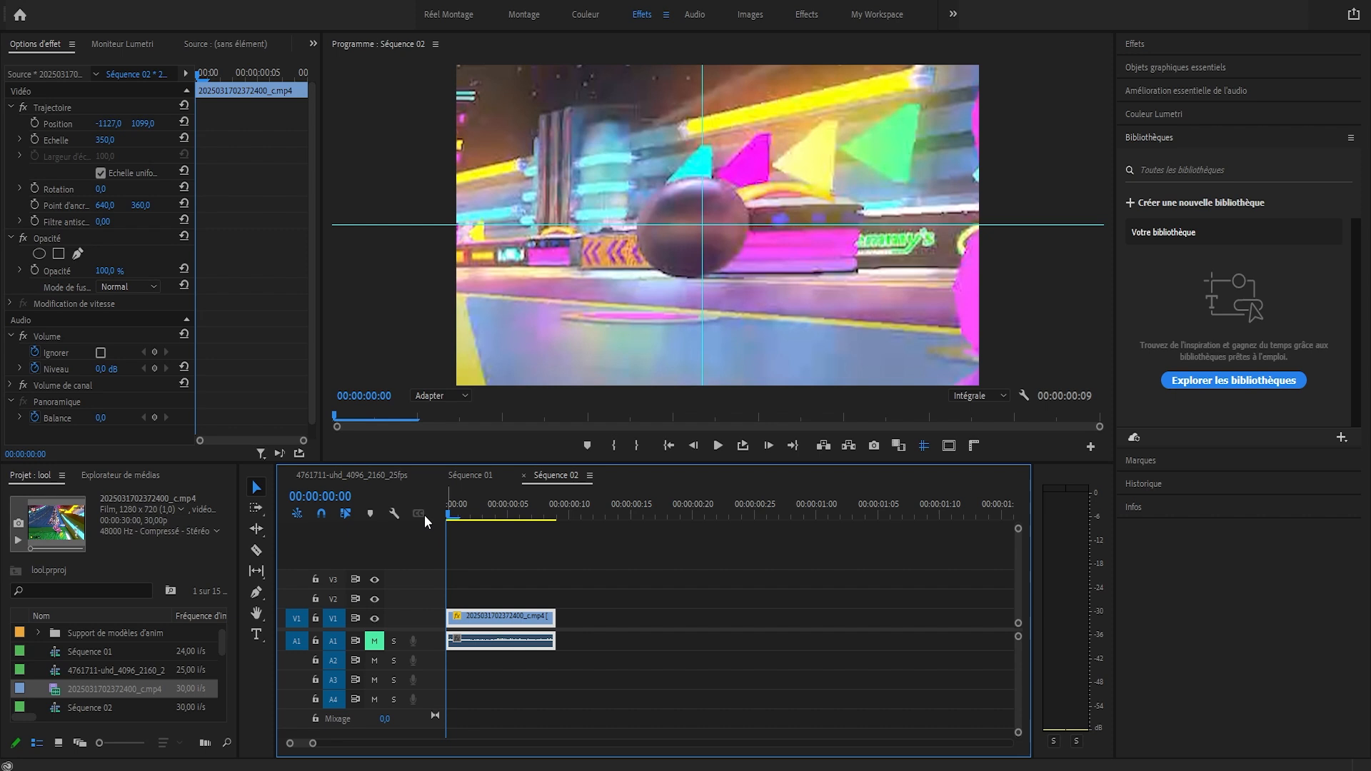
{"action": "left_click_drag", "start_coordinate": [109, 123], "coordinate": [136, 123]}
{"action": "left_click", "coordinate": [451, 515]}
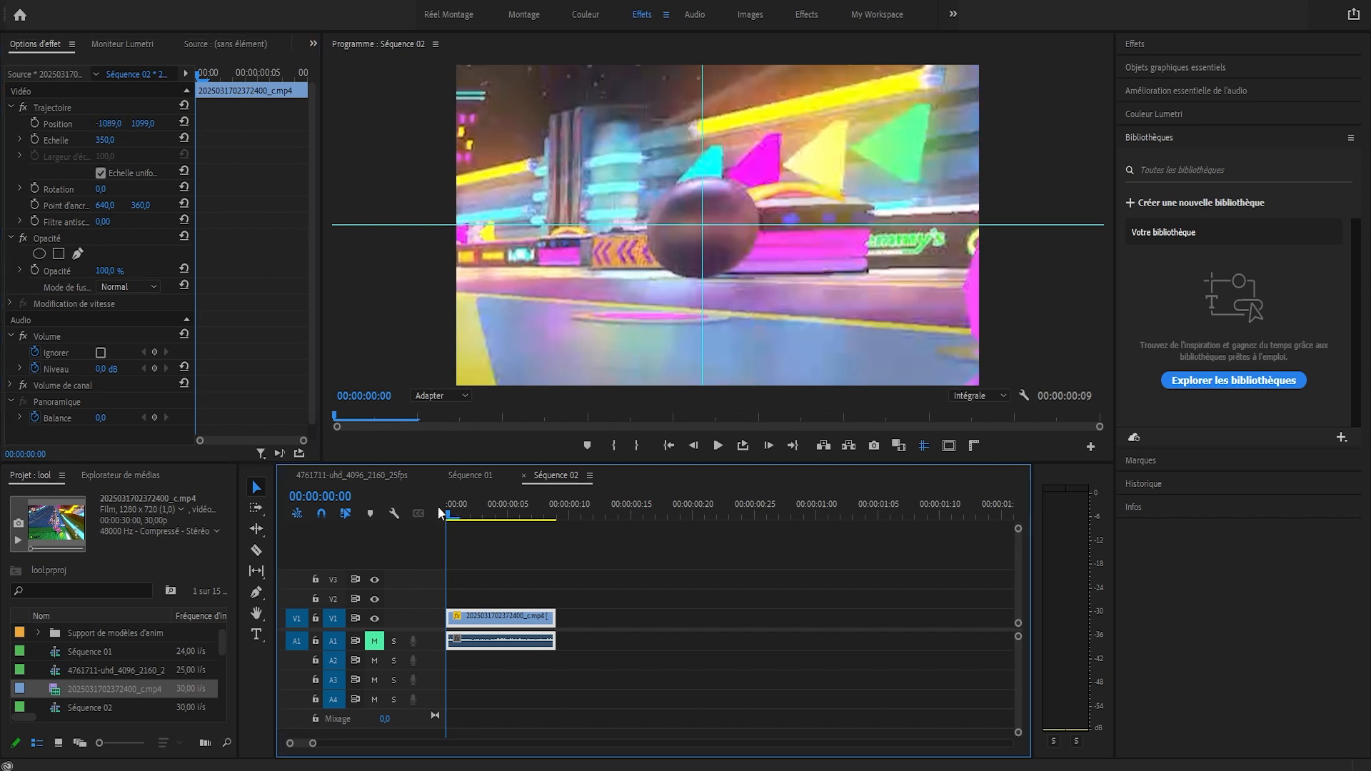
{"action": "left_click", "coordinate": [33, 121]}
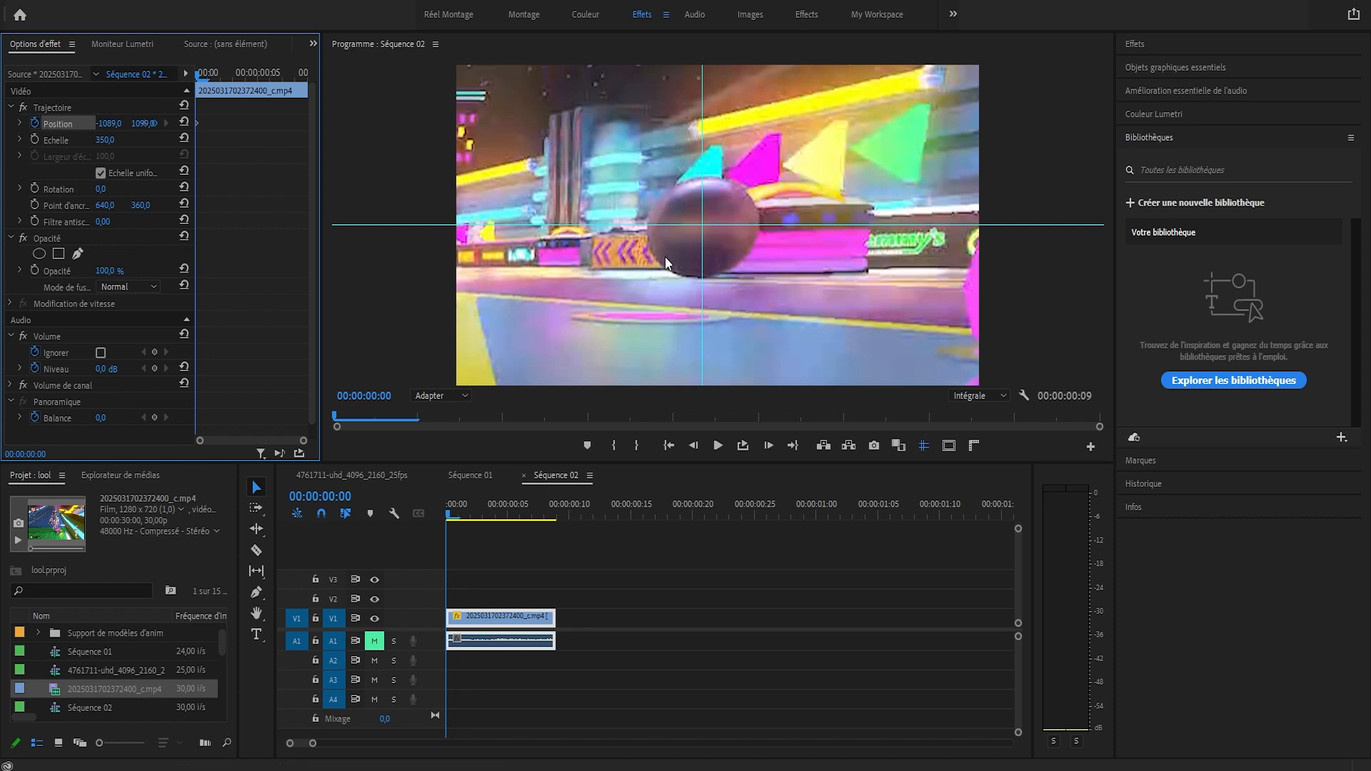
Recentre the ball horizontally with Position keyframes at 00:00:00:01 and 00:00:00:02, using -1197 for the second
{"action": "left_click", "coordinate": [469, 496]}
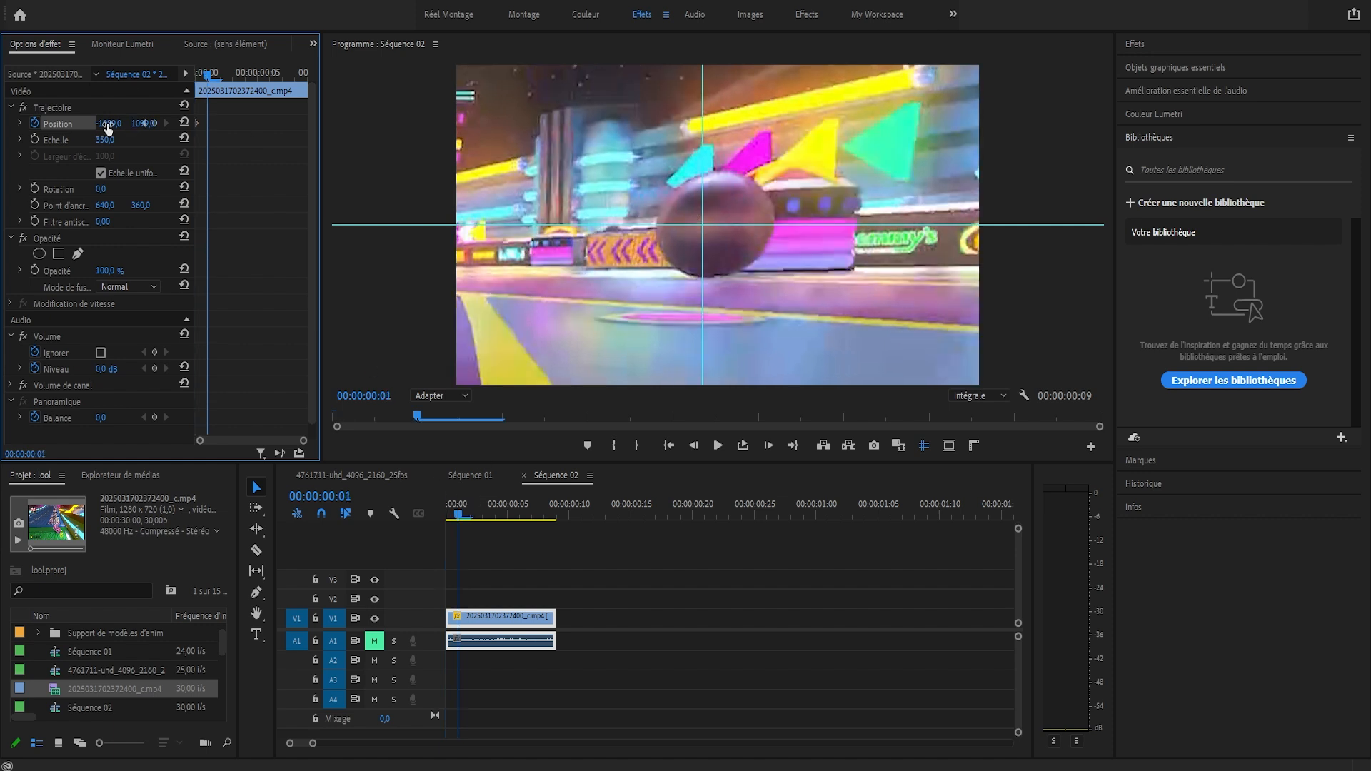
{"action": "left_click_drag", "start_coordinate": [107, 125], "coordinate": [73, 124]}
{"action": "key", "text": "Right"}
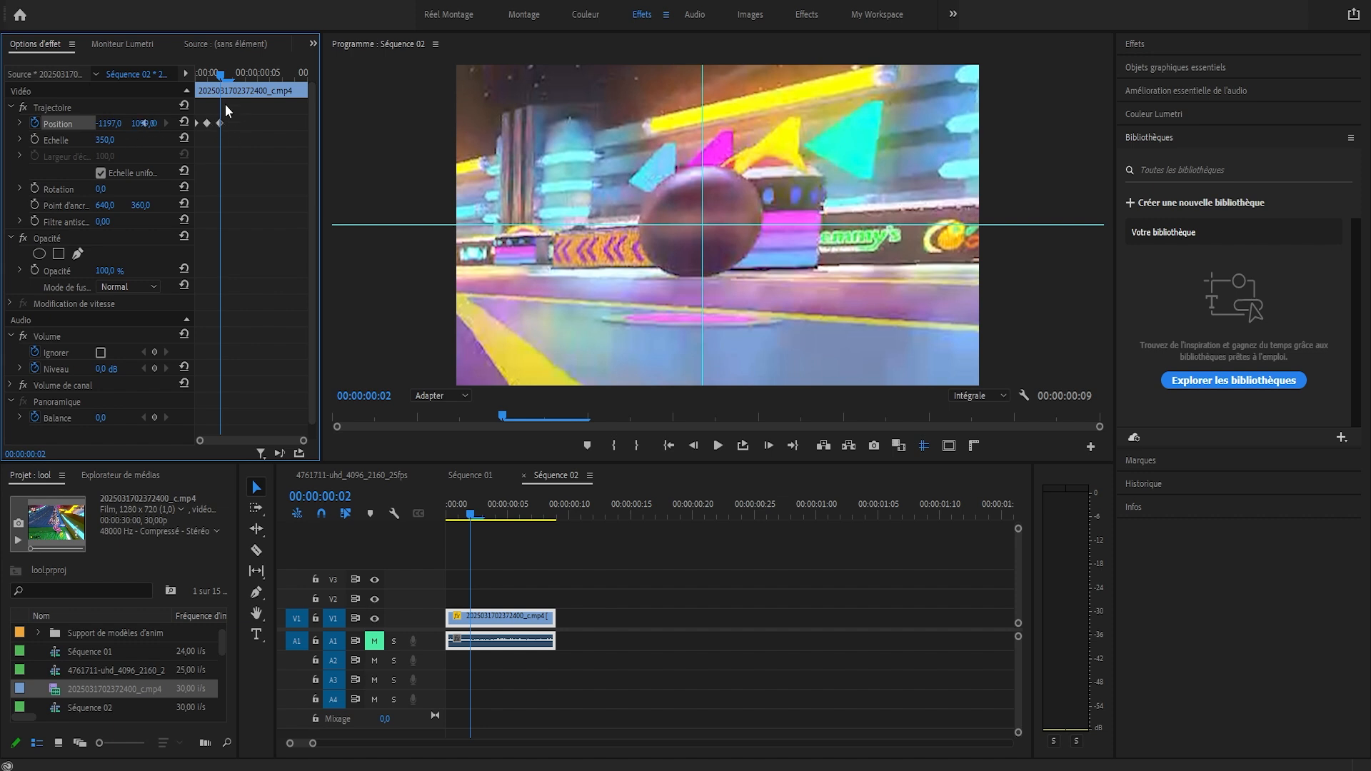
At 00:00:00:03, set the horizontal Position to -1259 and adjust the vertical Position to centre the ball on the guides
{"action": "key", "text": "Right"}
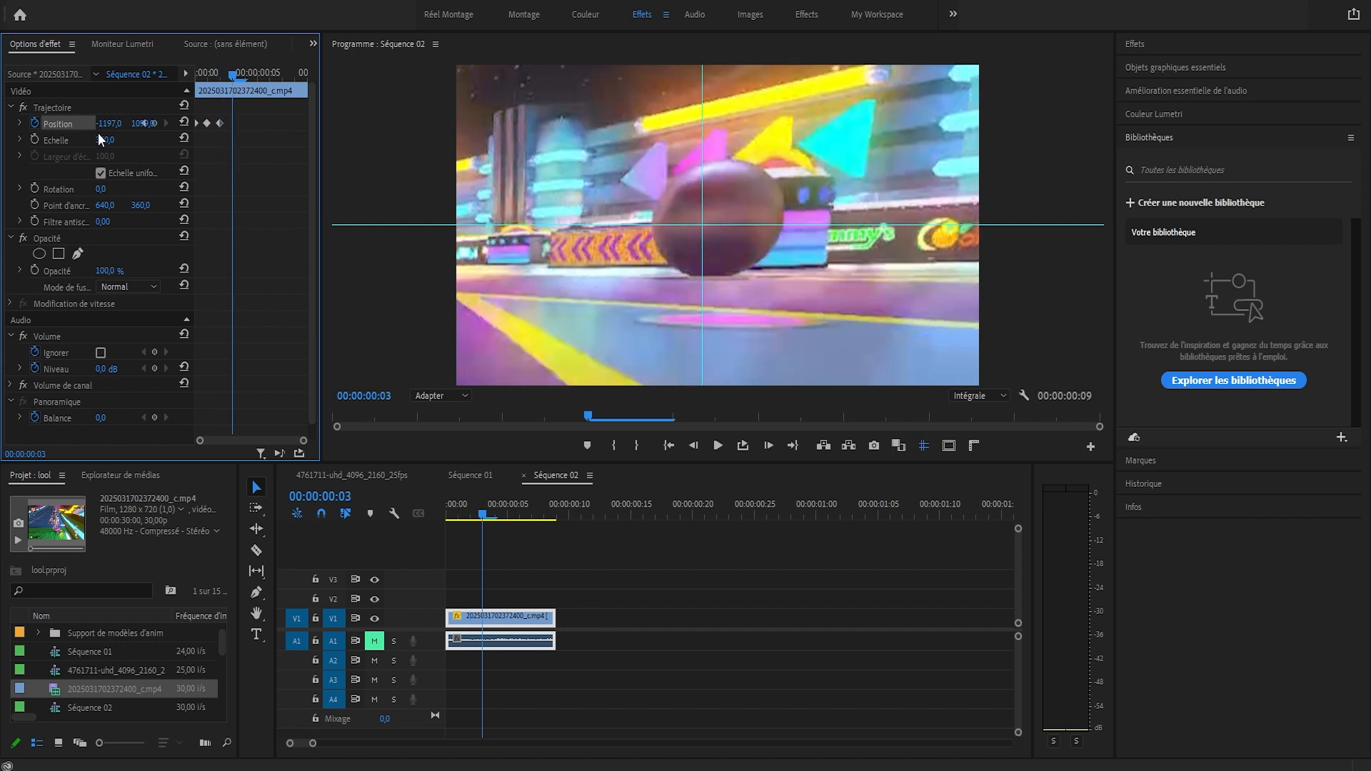
{"action": "left_click_drag", "start_coordinate": [105, 125], "coordinate": [62, 124]}
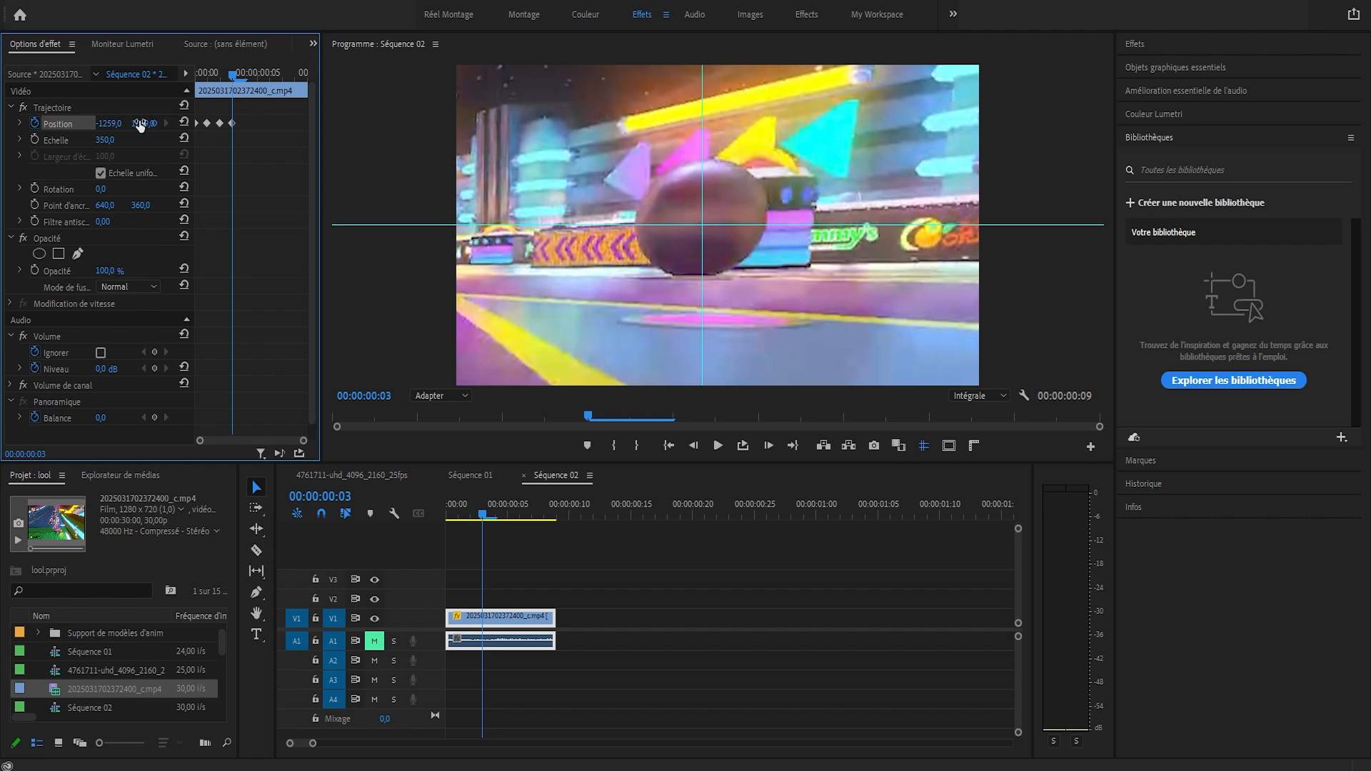
{"action": "left_click_drag", "start_coordinate": [148, 124], "coordinate": [21, 125]}
Recentre the ball with Position keyframes on each frame from 00:00:00:04 to 00:00:00:08, using horizontal -1439 at frame 5 and -1828 at frame 8
{"action": "key", "text": "Right"}
{"action": "key", "text": "Right"}
{"action": "key", "text": "Right"}
{"action": "mouse_move", "coordinate": [141, 124]}
{"action": "left_mouse_down"}
{"action": "mouse_move", "coordinate": [6, 125]}
{"action": "mouse_move", "coordinate": [157, 125]}
{"action": "mouse_move", "coordinate": [1, 125]}
{"action": "mouse_move", "coordinate": [165, 125]}
{"action": "left_mouse_up"}
{"action": "key", "text": "Right"}
{"action": "key", "text": "Right"}
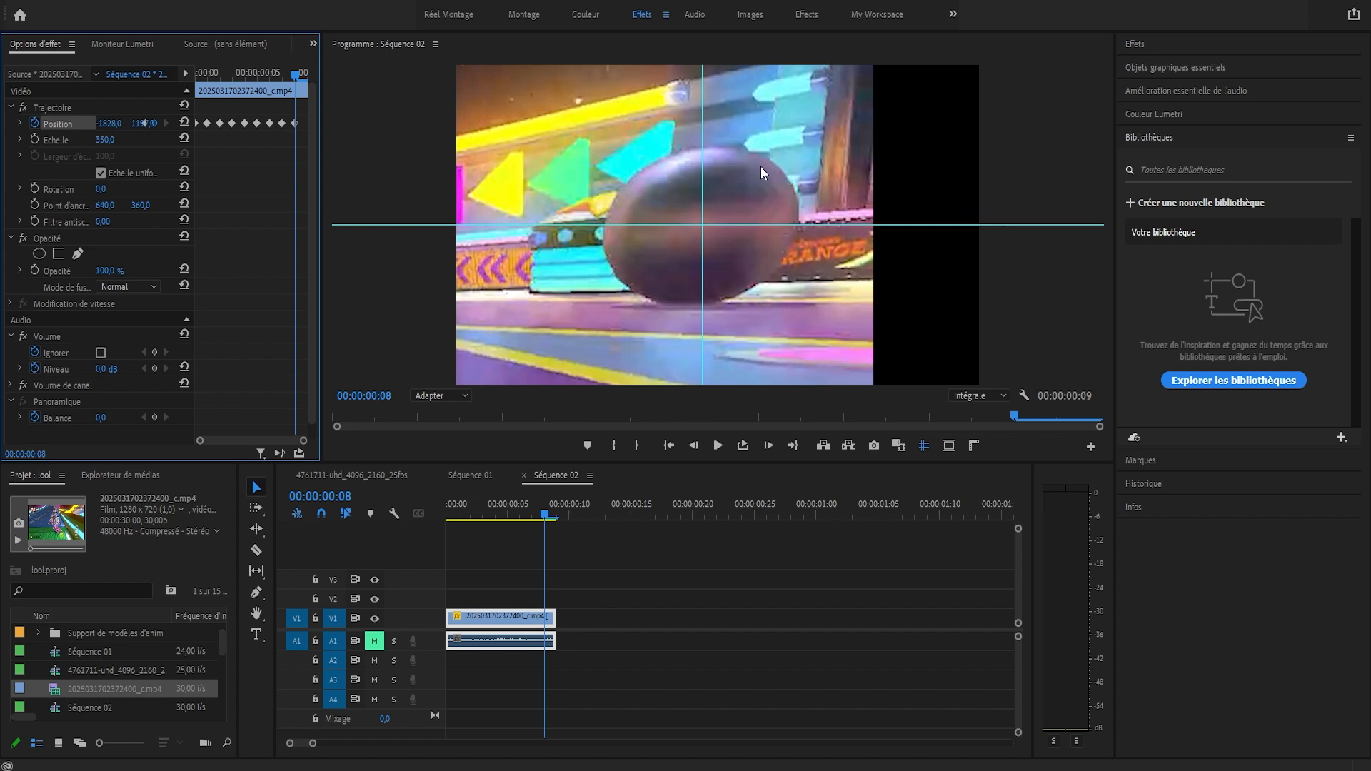
Hide the guides and play and scrub through the sequence to check the ball's centring, returning to the first frame
{"action": "left_click_drag", "start_coordinate": [457, 503], "coordinate": [519, 498]}
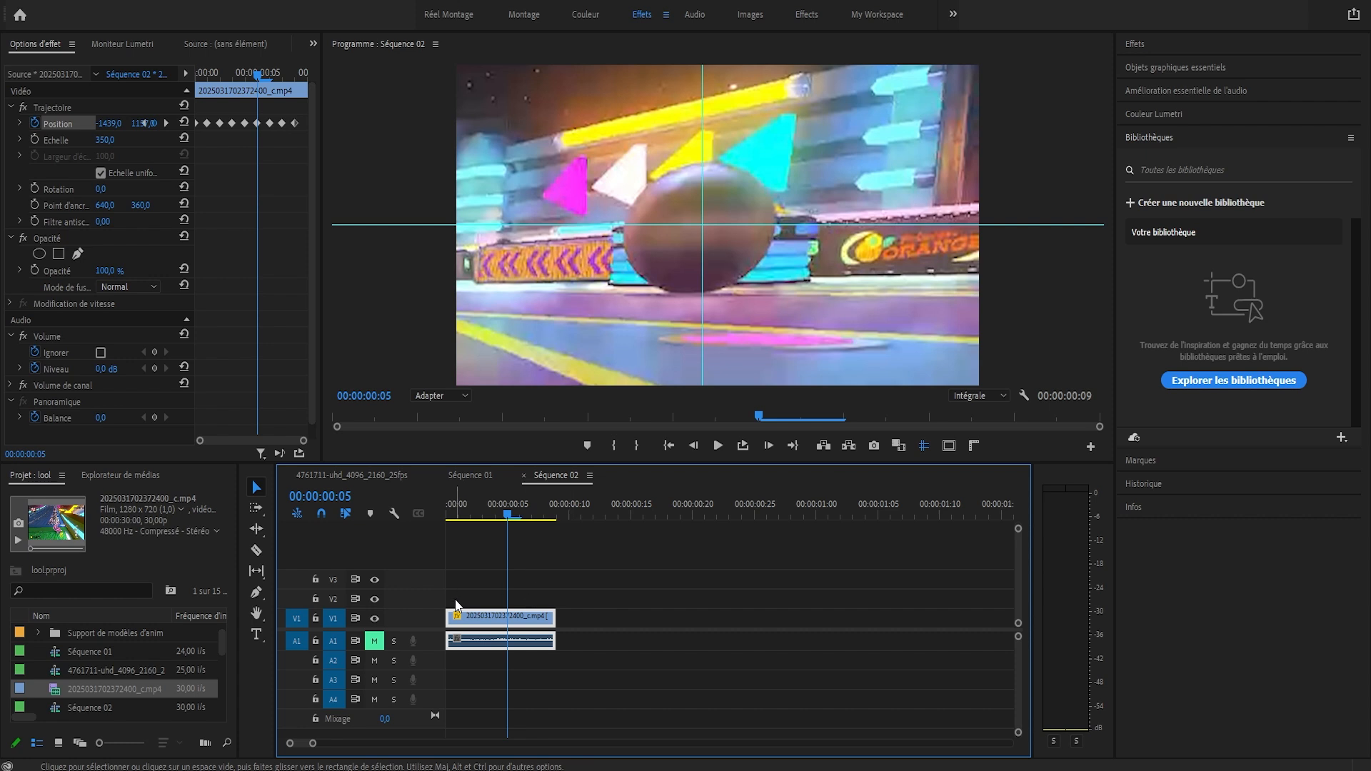
{"action": "left_click_drag", "start_coordinate": [315, 745], "coordinate": [321, 744]}
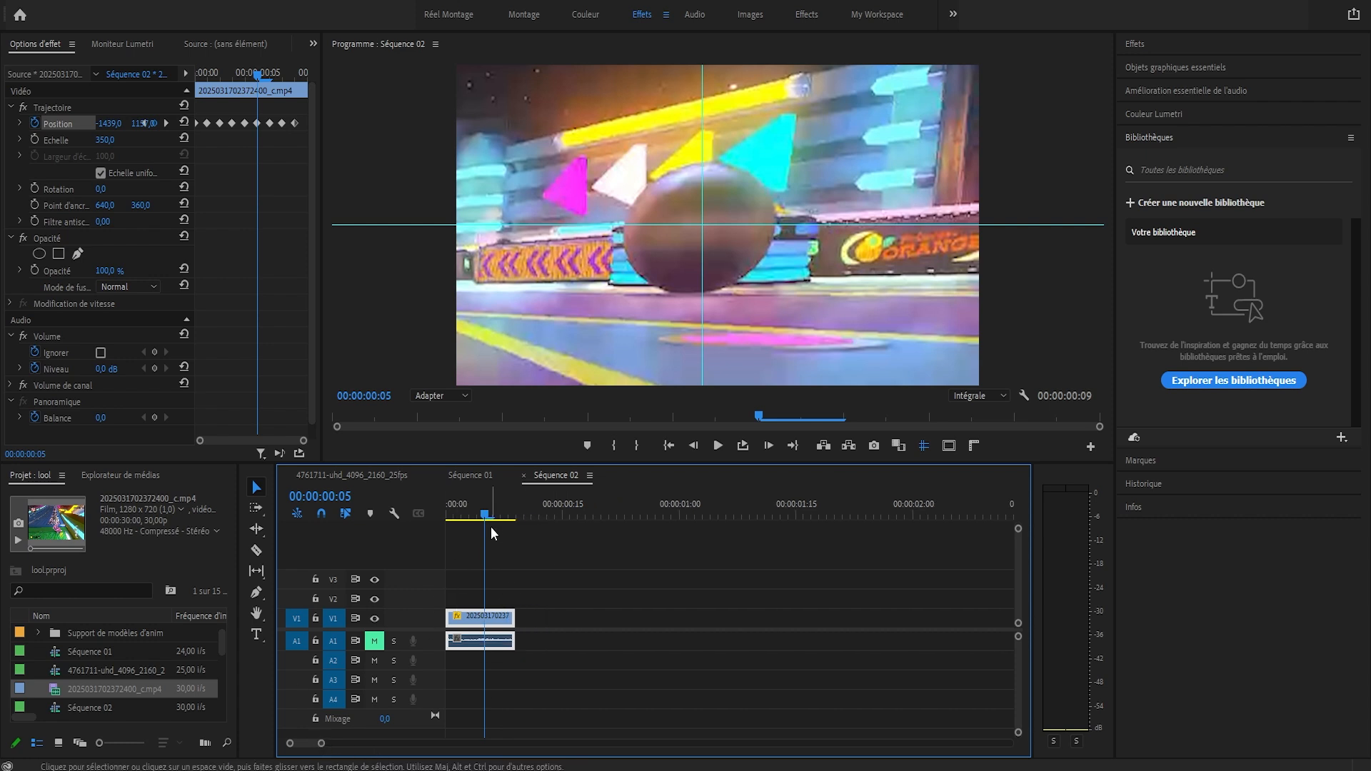
{"action": "key", "text": "Home"}
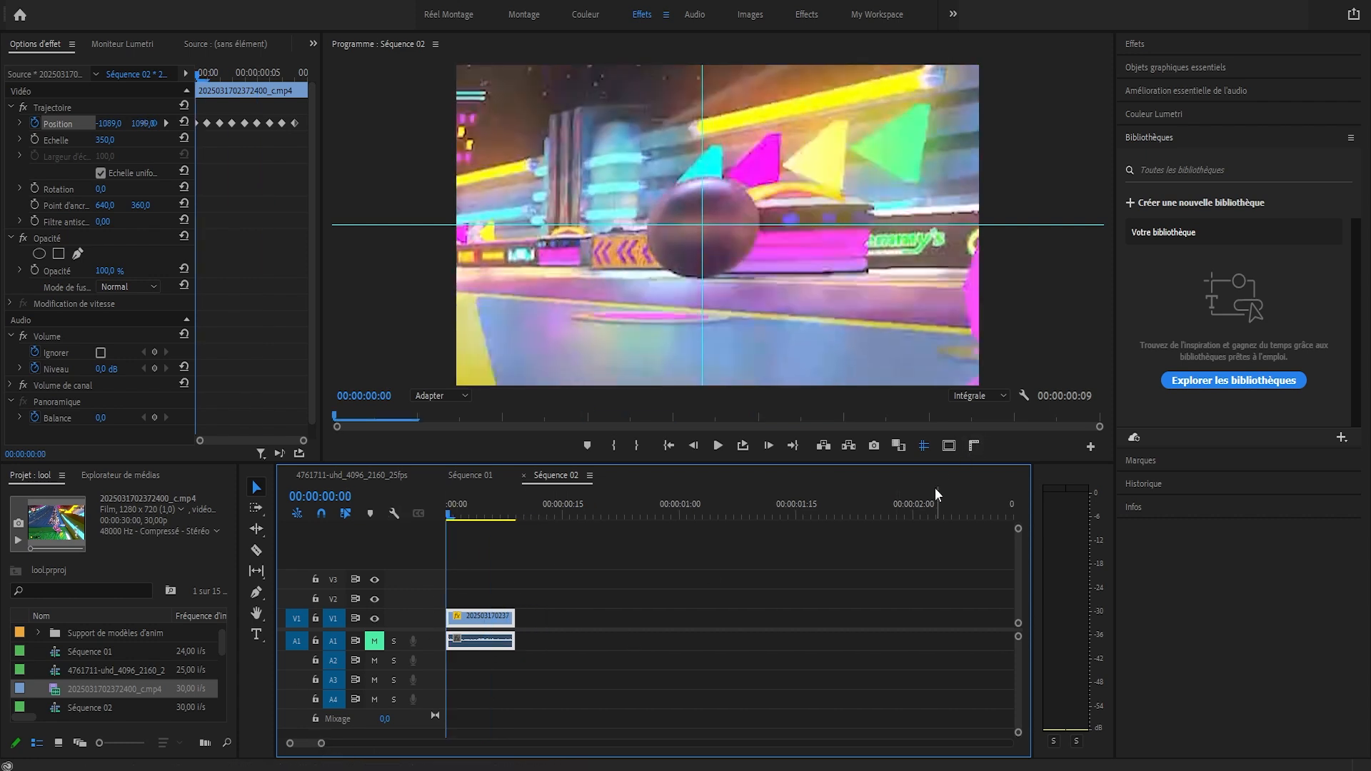
{"action": "left_click", "coordinate": [923, 445]}
{"action": "key", "text": "space"}
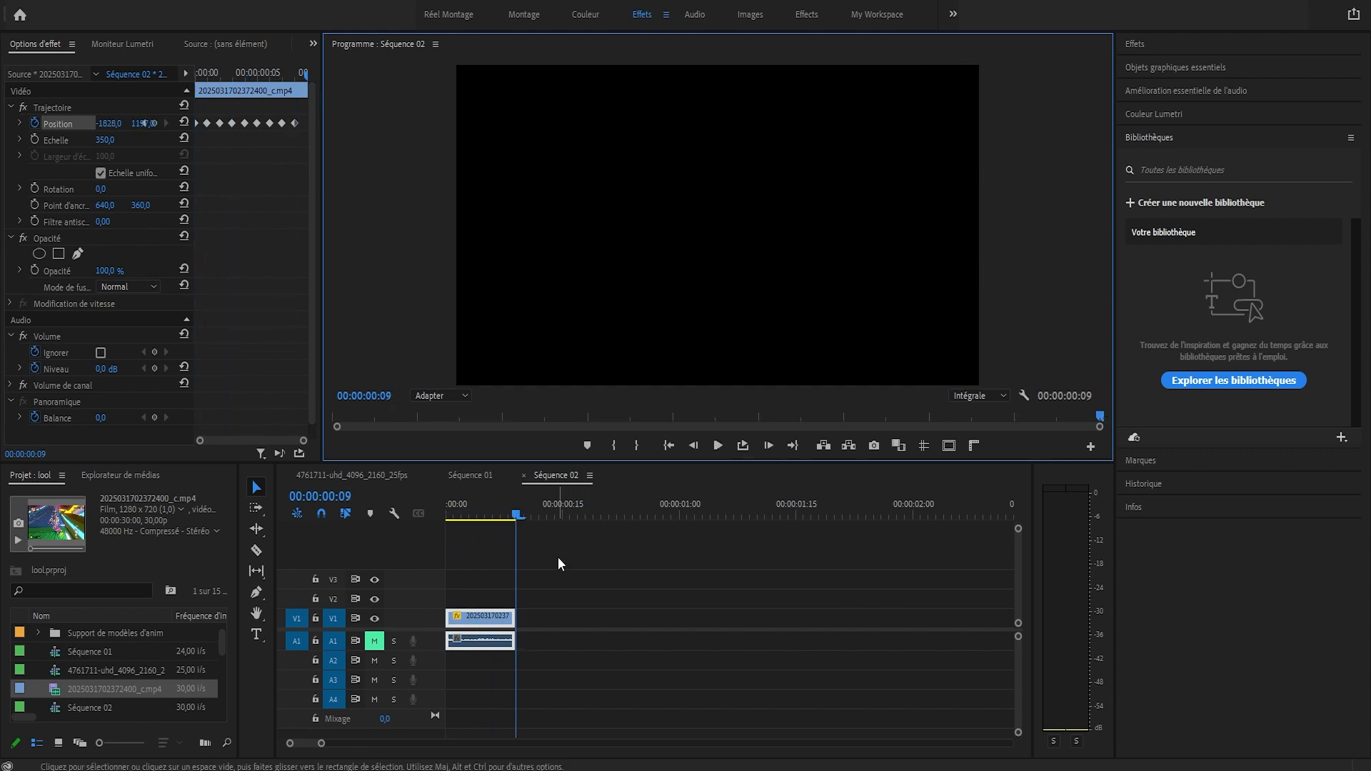
{"action": "left_click_drag", "start_coordinate": [452, 516], "coordinate": [511, 515]}
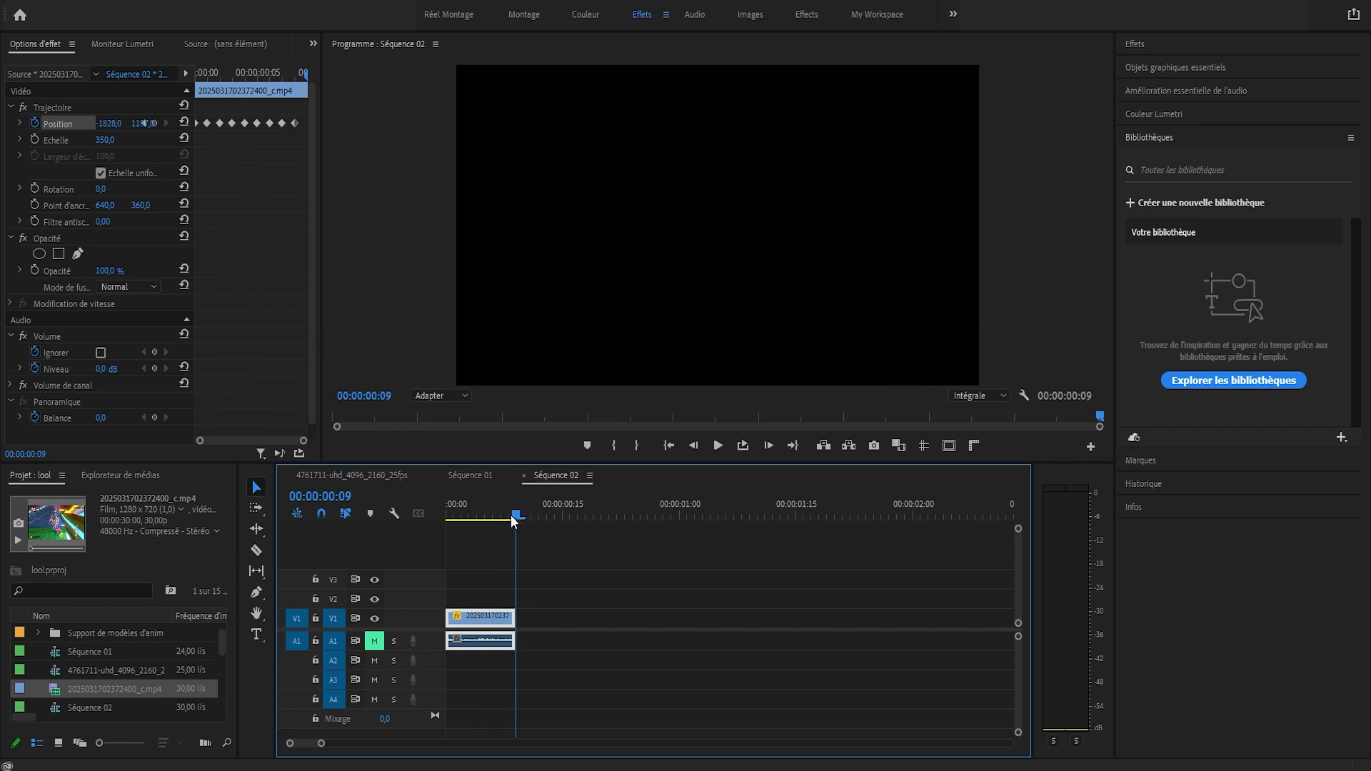
{"action": "left_click", "coordinate": [446, 512]}
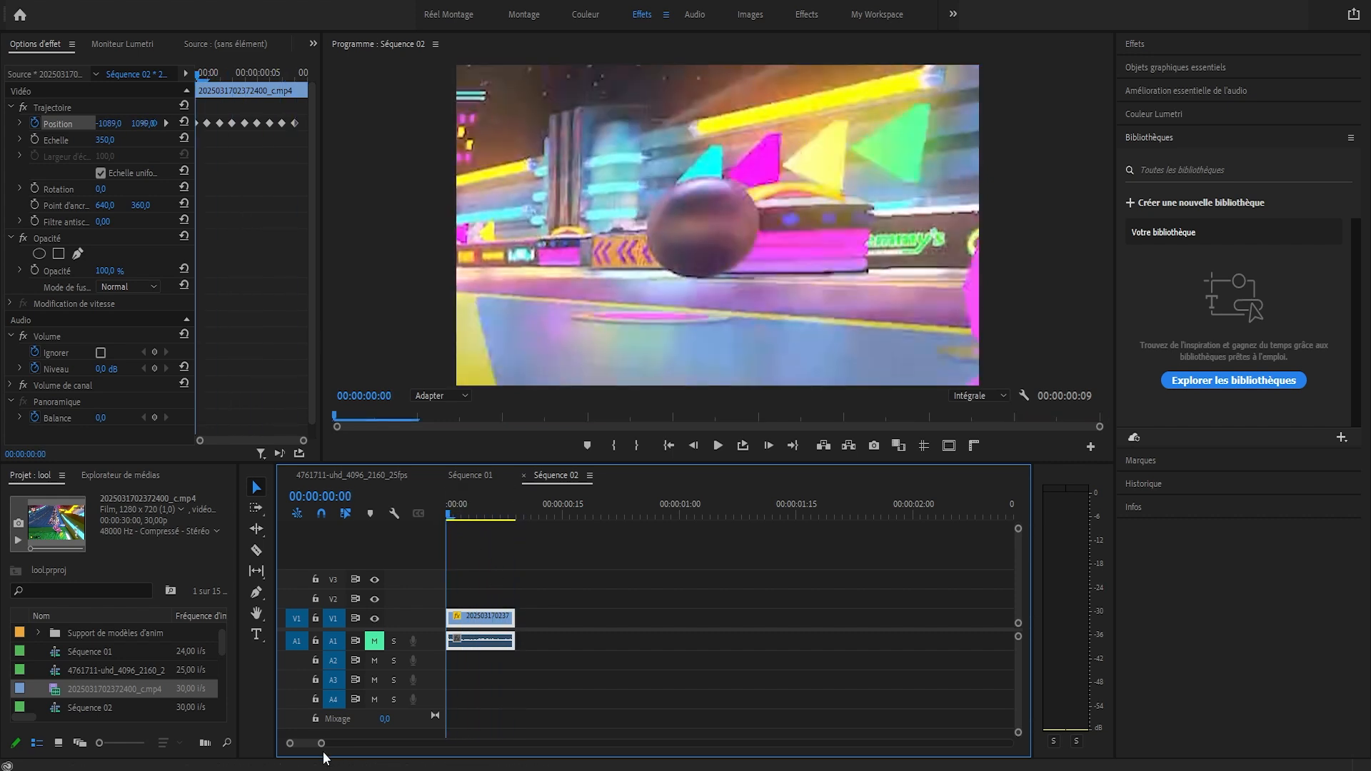
Select the keyframed ball clip on track V1 with its linked audio
{"action": "mouse_move", "coordinate": [321, 743]}
{"action": "left_mouse_down"}
{"action": "mouse_move", "coordinate": [340, 744]}
{"action": "mouse_move", "coordinate": [320, 744]}
{"action": "left_mouse_up"}
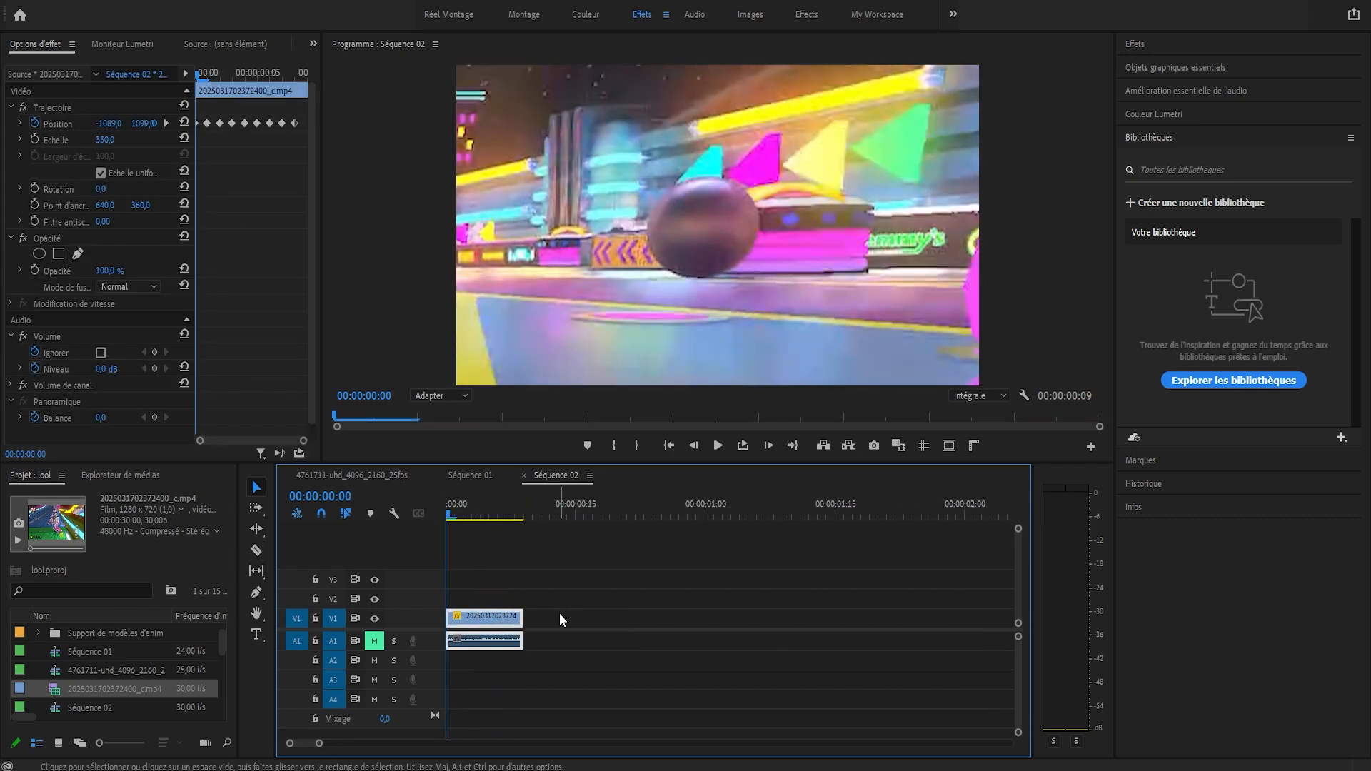
{"action": "left_click", "coordinate": [560, 612]}
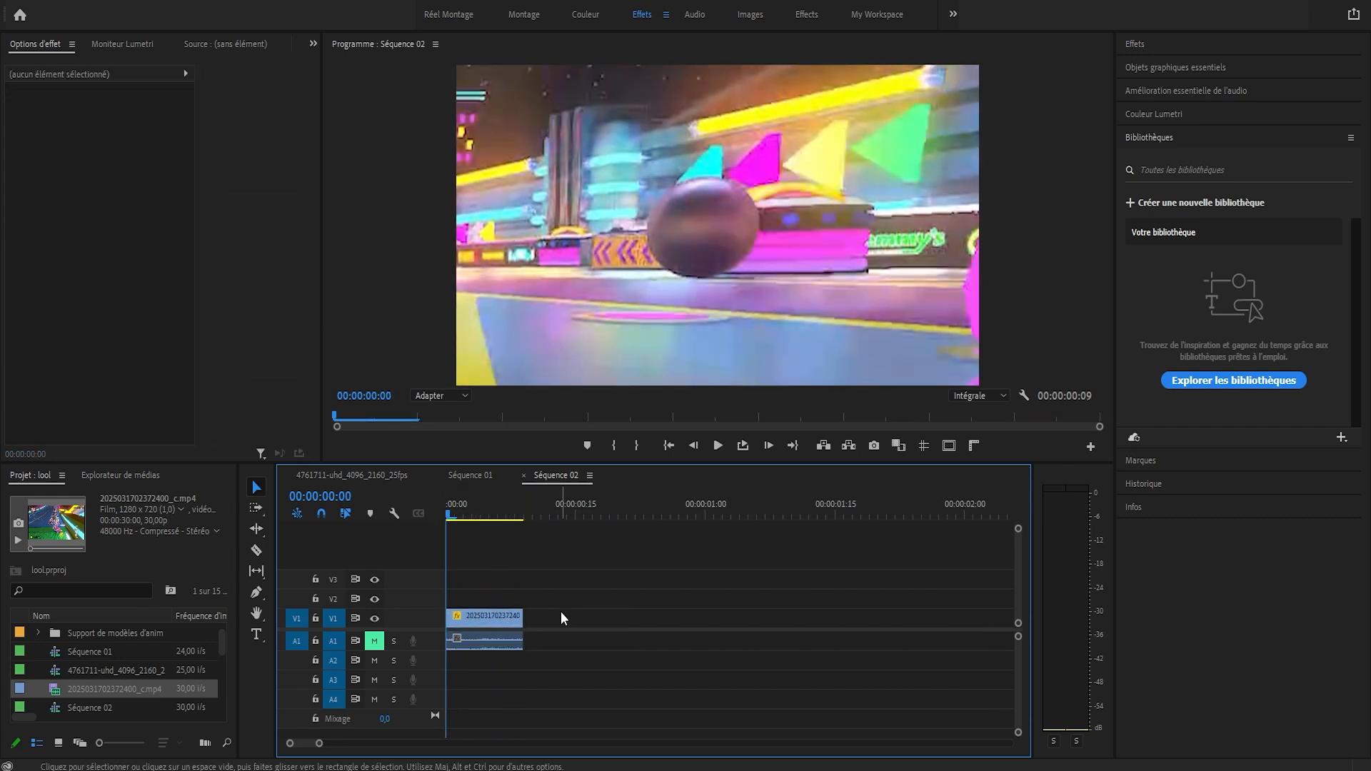
{"action": "left_click", "coordinate": [490, 623]}
{"action": "left_click", "coordinate": [509, 580]}
{"action": "left_click", "coordinate": [490, 614]}
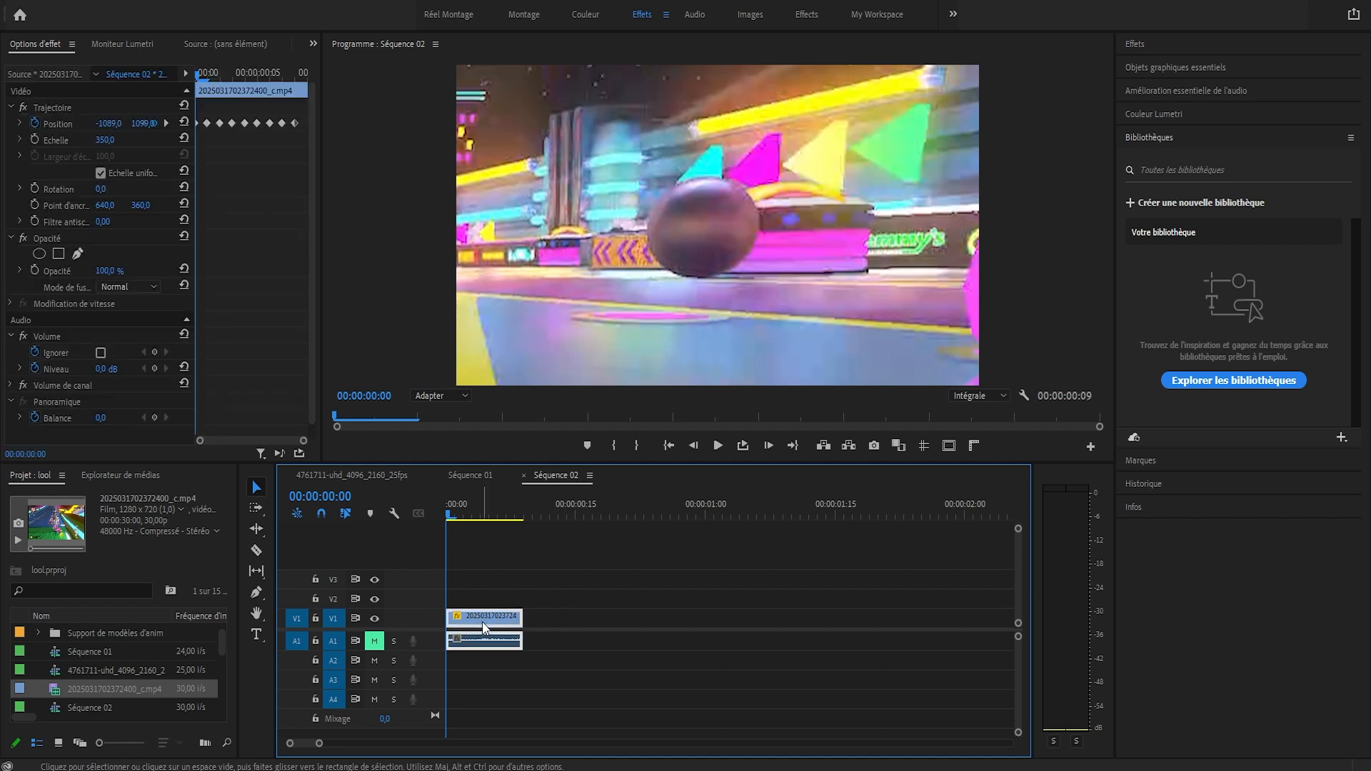